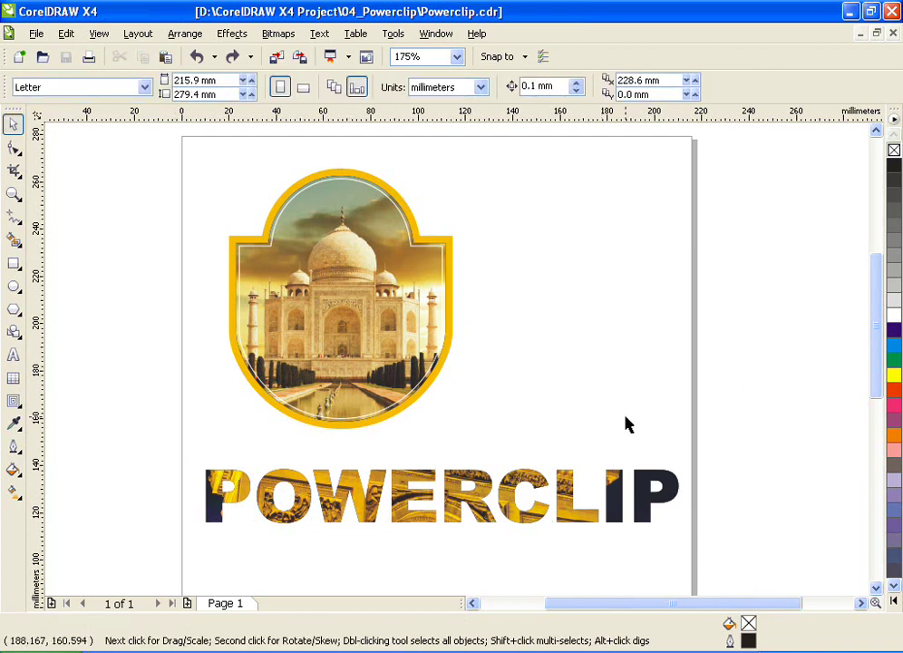
Step: Draw a rectangle about 88 mm wide and 43 mm high beside the Taj Mahal emblem and shift it slightly toward the emblem
{"action": "scroll", "coordinate": [625, 423], "scroll_direction": "right", "scroll_amount": 3}
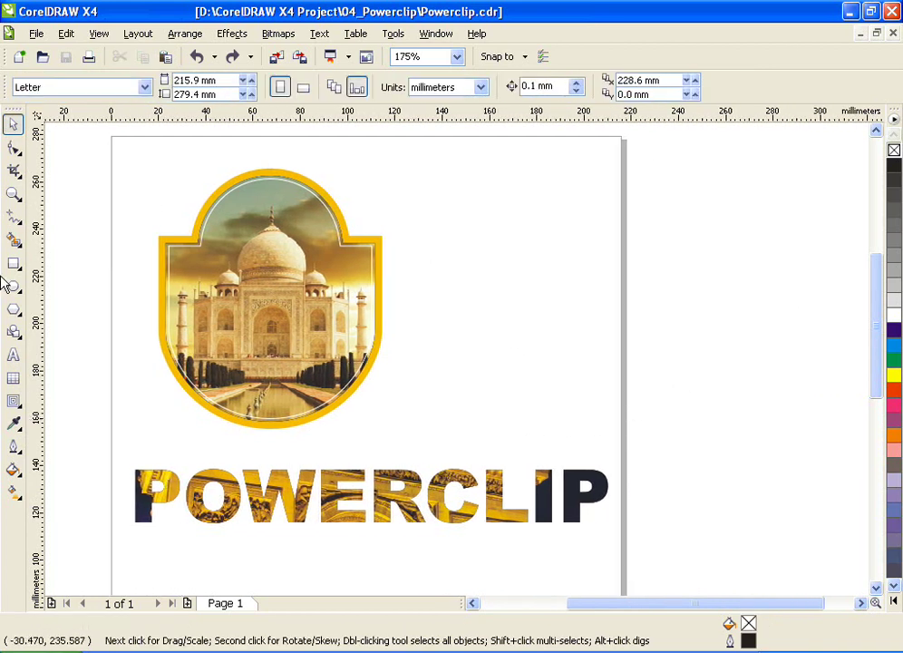
{"action": "left_click", "coordinate": [13, 262]}
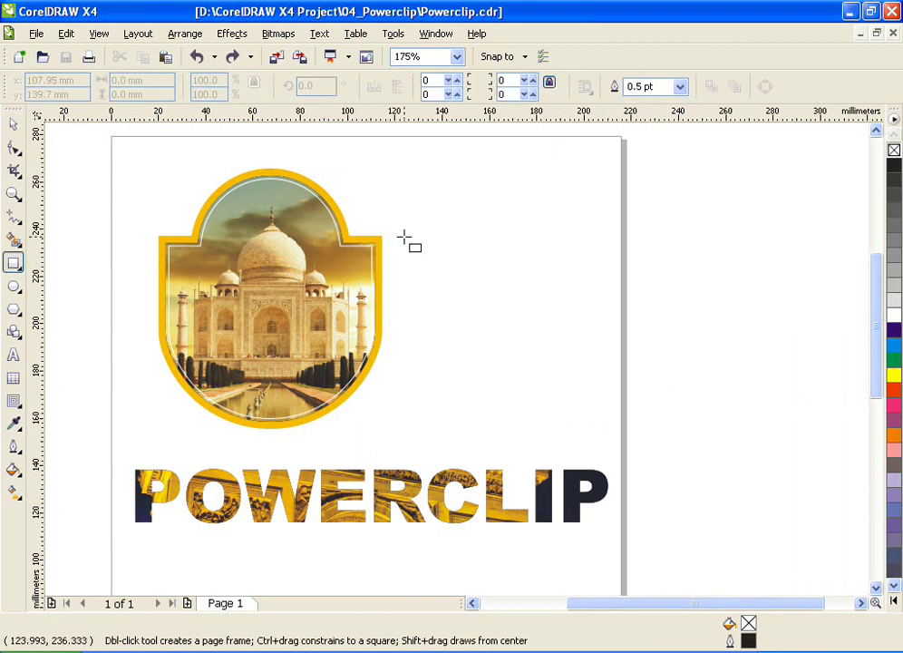
{"action": "left_click_drag", "start_coordinate": [404, 235], "coordinate": [613, 337]}
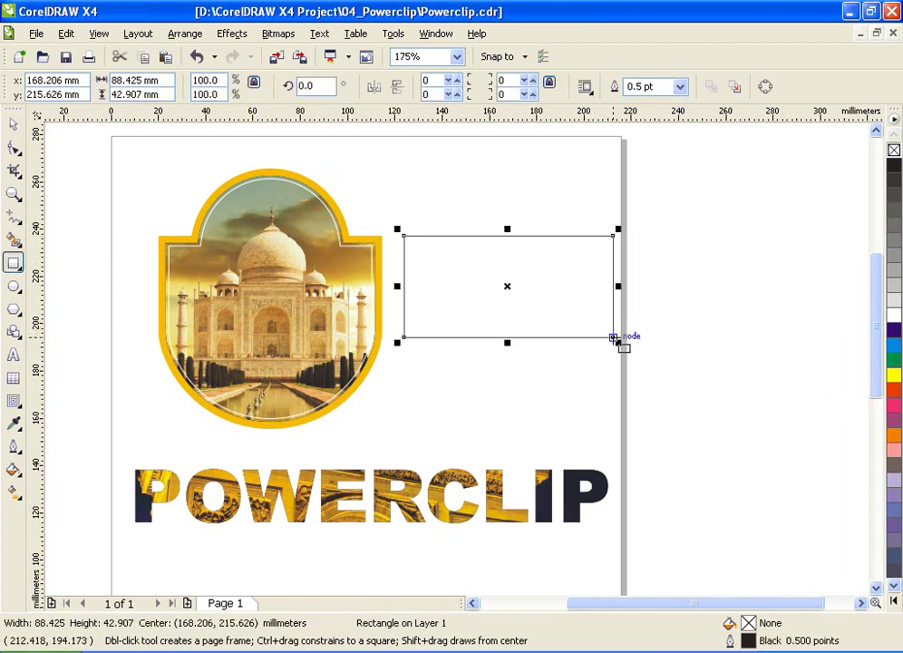
{"action": "key", "text": "space"}
{"action": "left_click_drag", "start_coordinate": [507, 285], "coordinate": [499, 287]}
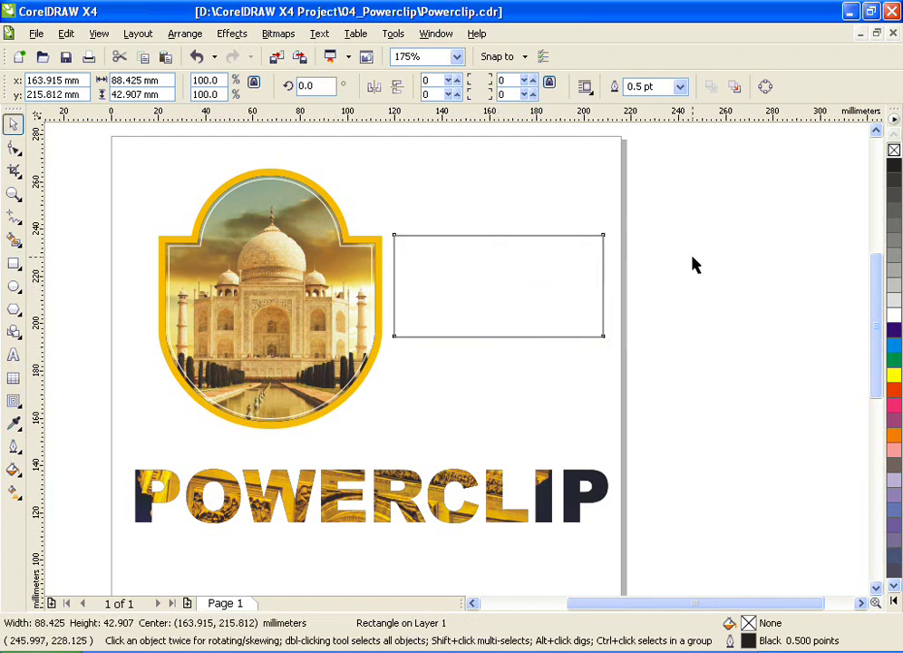
{"action": "left_click", "coordinate": [694, 262]}
Step: Draw a circle about 63 mm in diameter over the rectangle's upper edge and centre it horizontally on the rectangle
{"action": "left_click", "coordinate": [12, 286]}
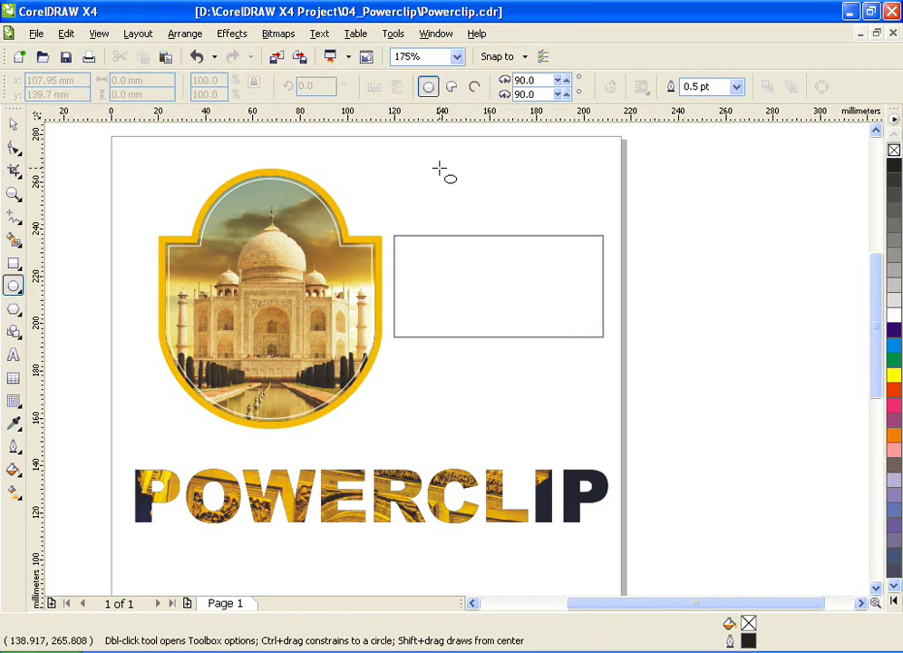
{"action": "left_click_drag", "start_coordinate": [422, 163], "coordinate": [554, 313]}
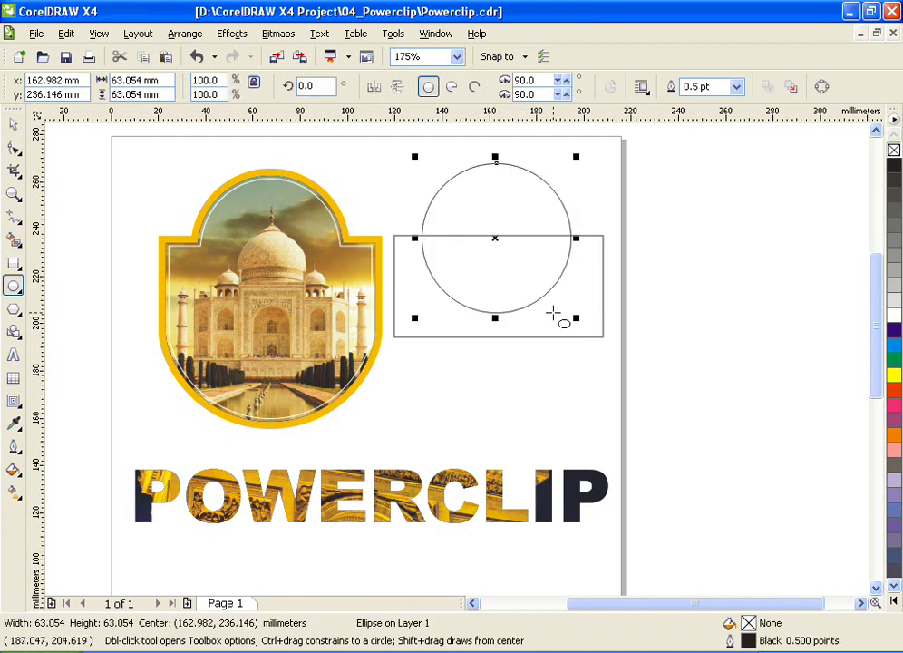
{"action": "key", "text": "space"}
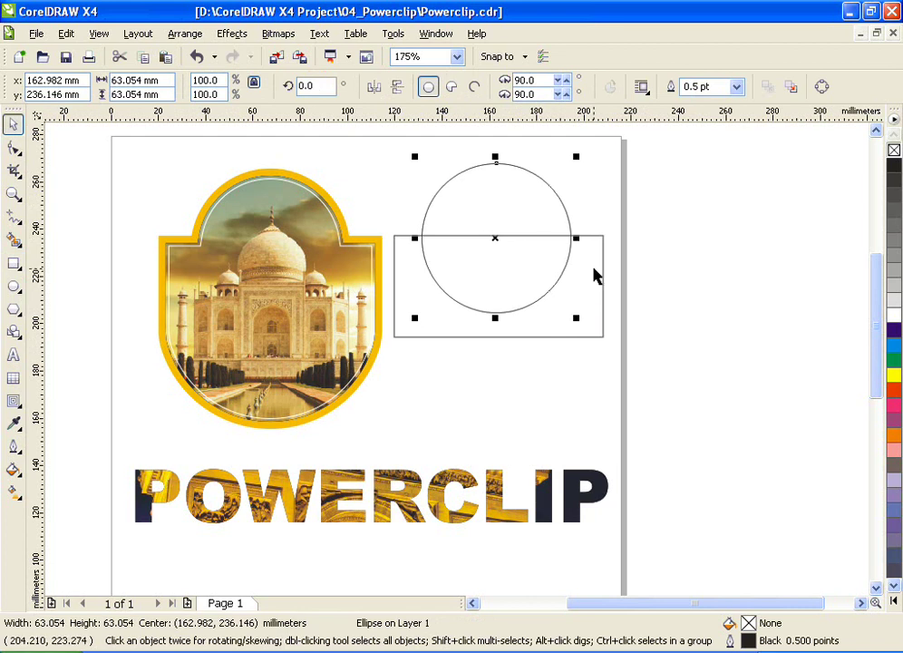
{"action": "left_click", "coordinate": [594, 271], "text": "shift"}
{"action": "key", "text": "c"}
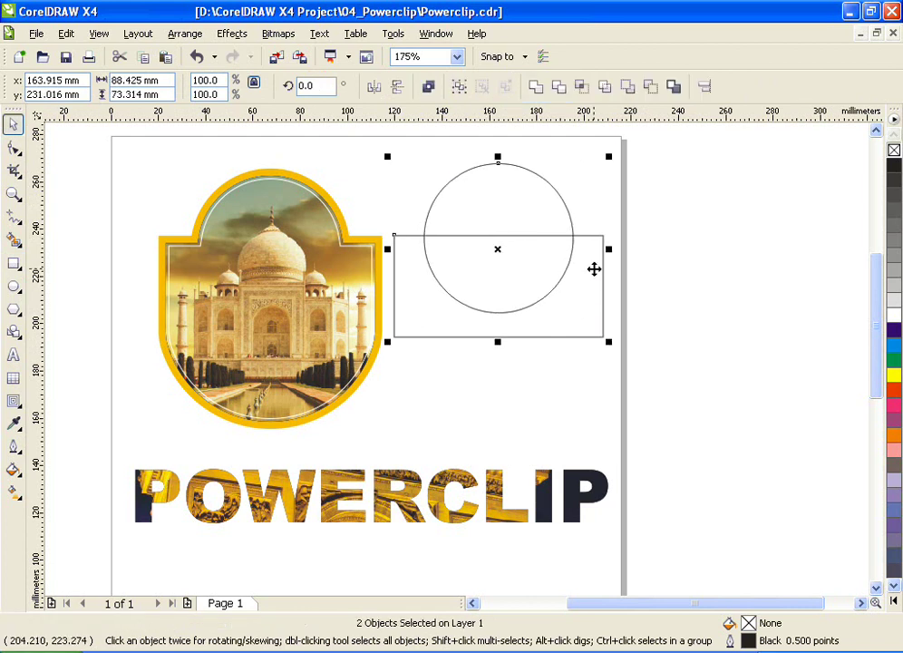
{"action": "left_click", "coordinate": [687, 271]}
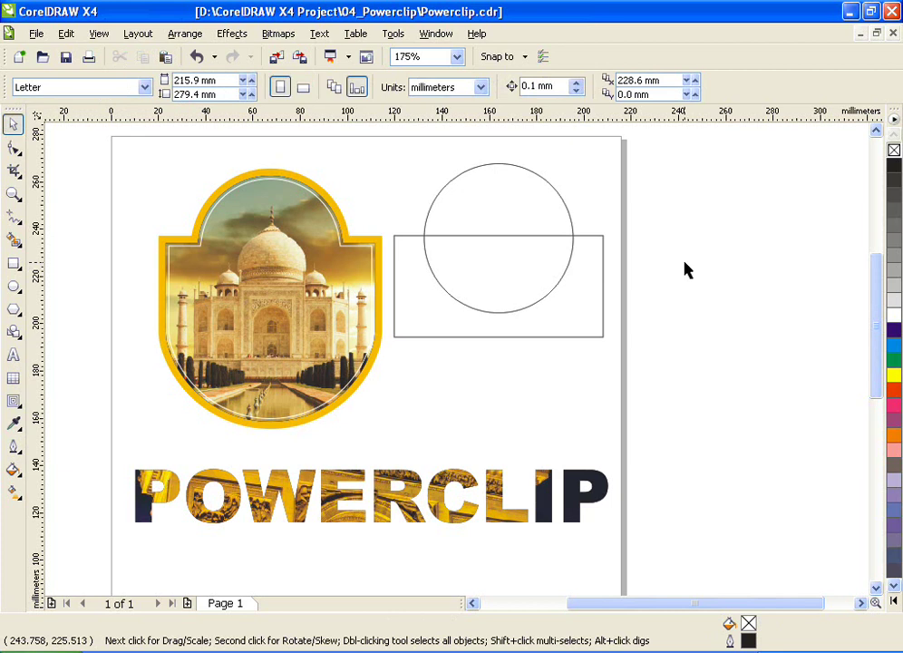
Step: Duplicate the circle below the rectangle and scale the copy proportionally to the rectangle's width, 88.425 mm
{"action": "left_click", "coordinate": [543, 178]}
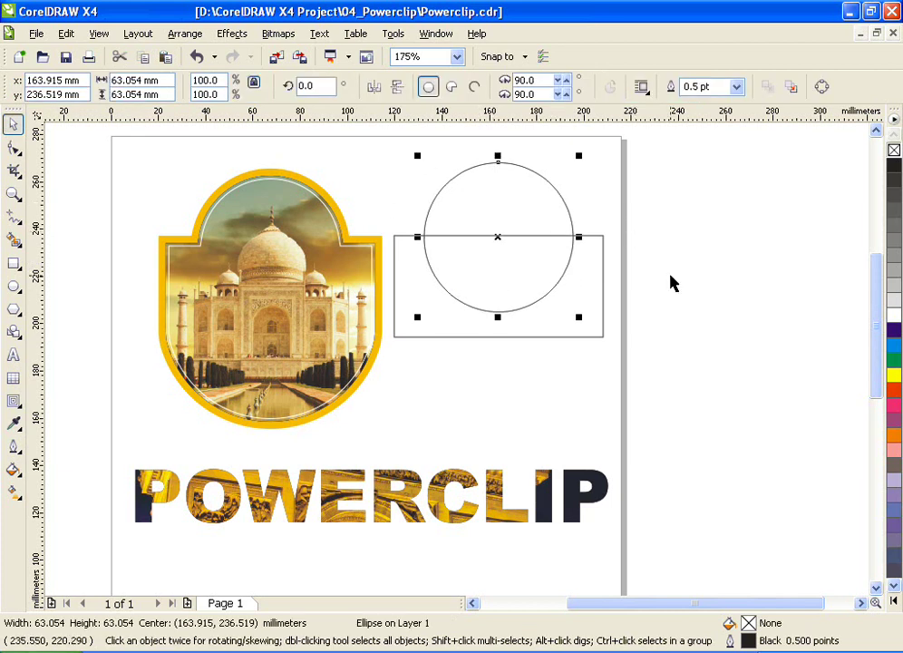
{"action": "left_click_drag", "start_coordinate": [508, 216], "coordinate": [536, 350]}
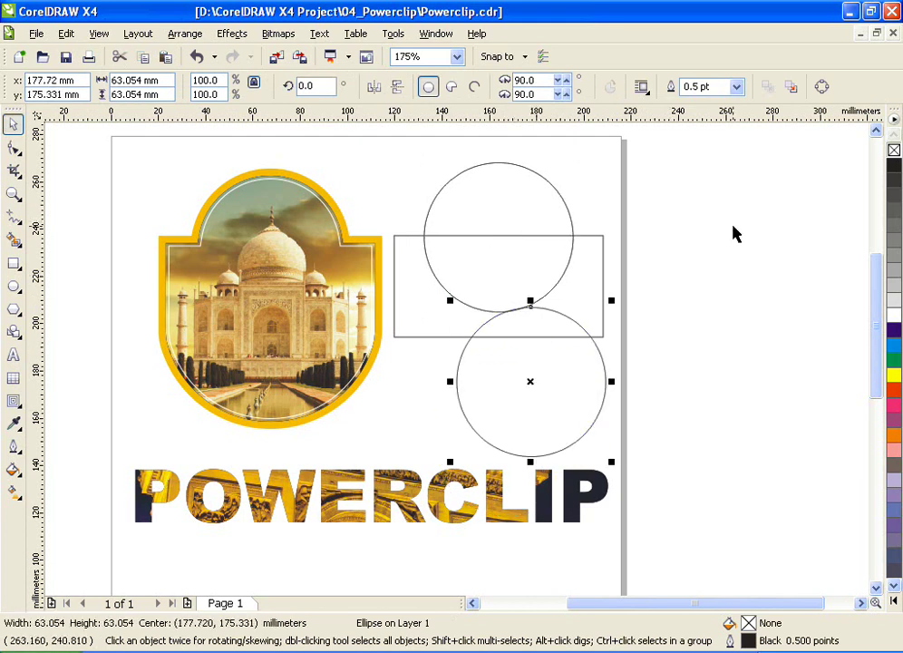
{"action": "left_click", "coordinate": [586, 257]}
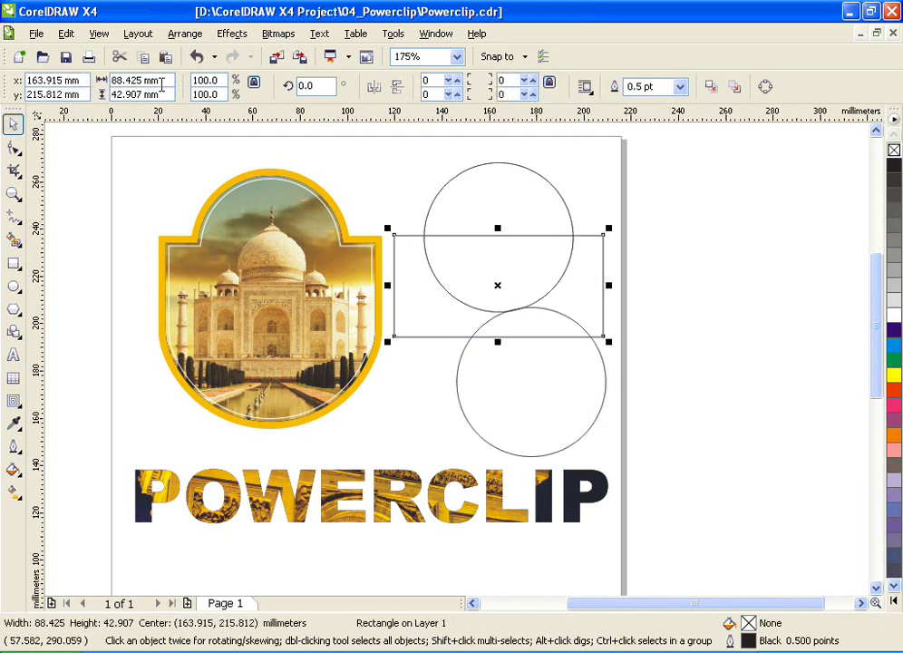
{"action": "double_click", "coordinate": [162, 80]}
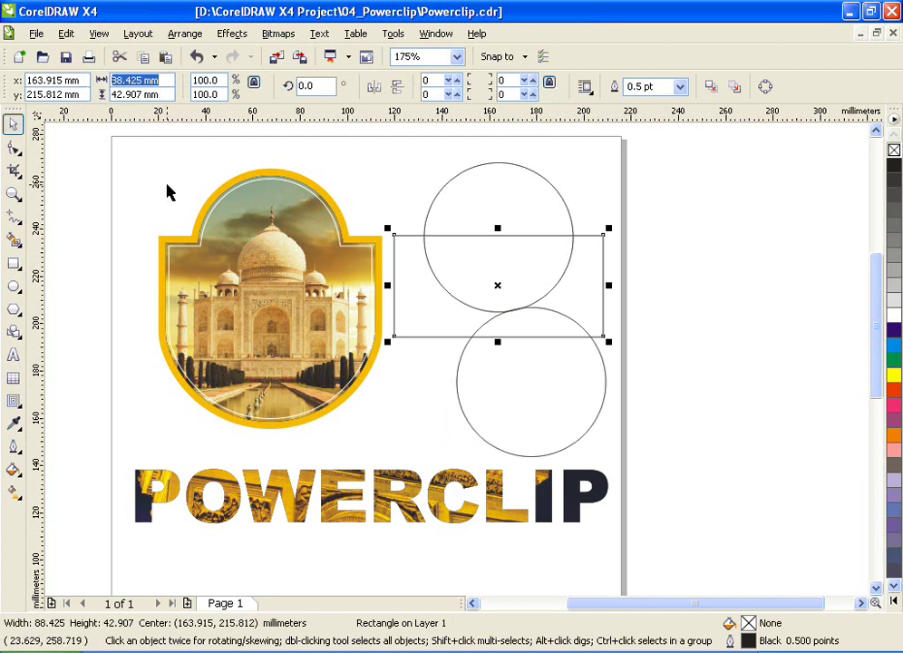
{"action": "left_click", "coordinate": [513, 402]}
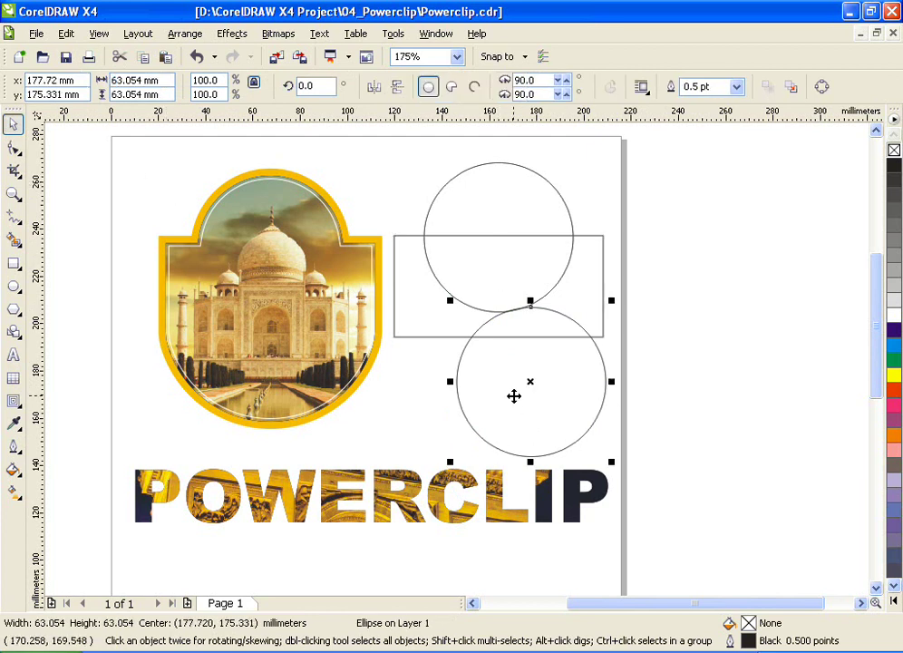
{"action": "double_click", "coordinate": [169, 79]}
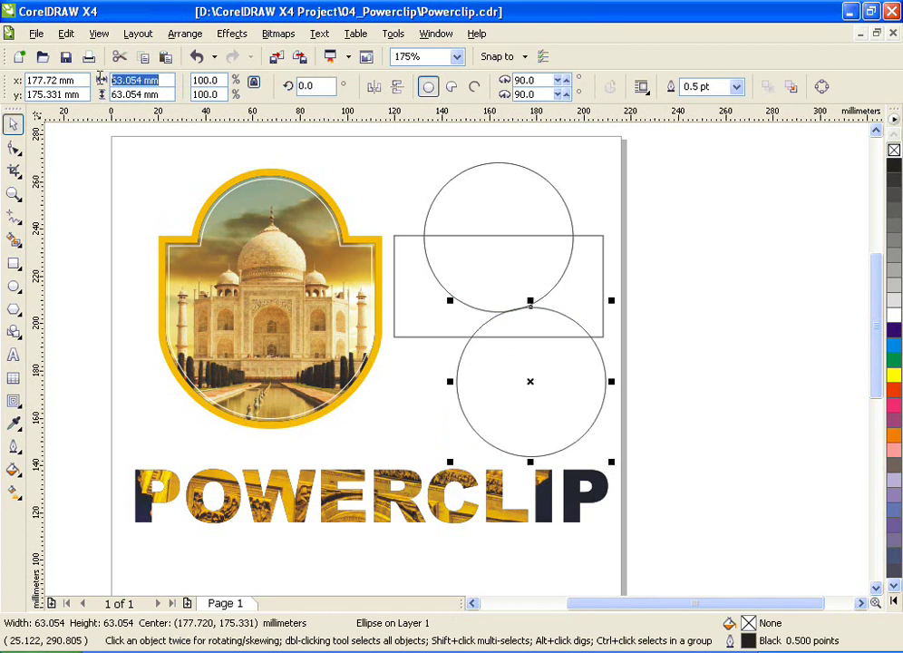
{"action": "type", "text": "88.425"}
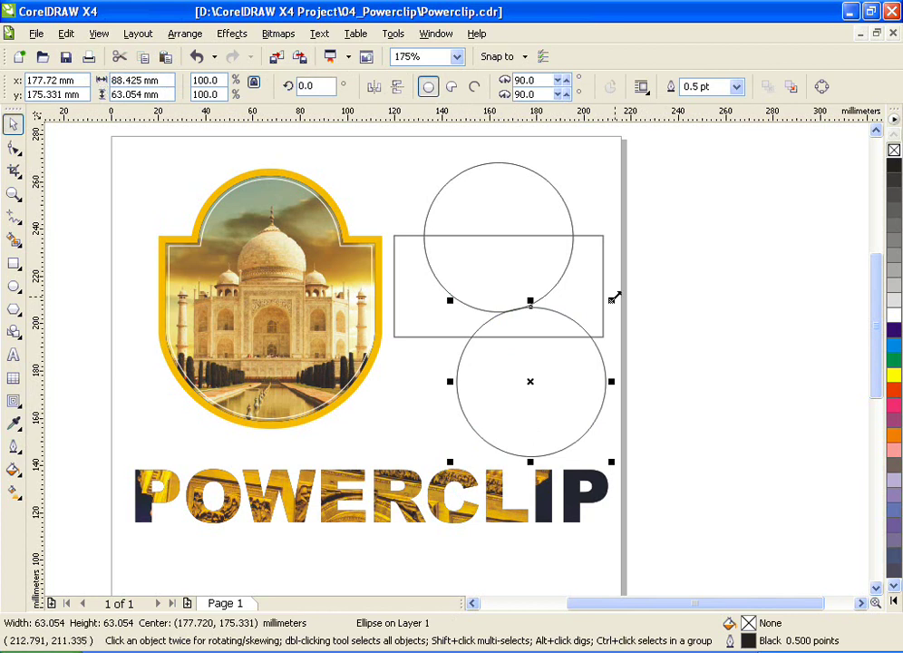
{"action": "key", "text": "Return"}
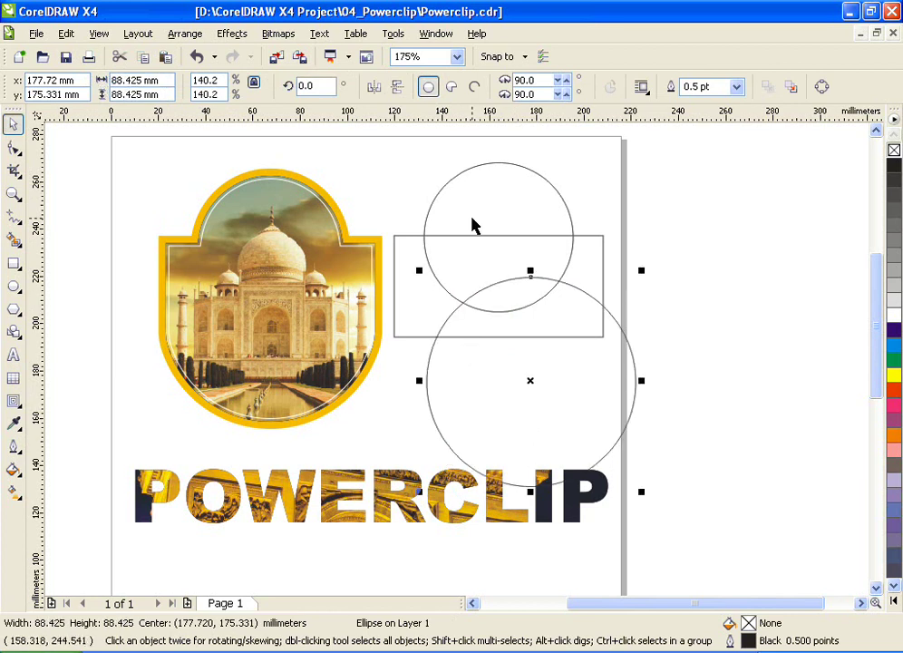
Step: Centre the large circle horizontally on the rectangle
{"action": "left_click", "coordinate": [410, 315]}
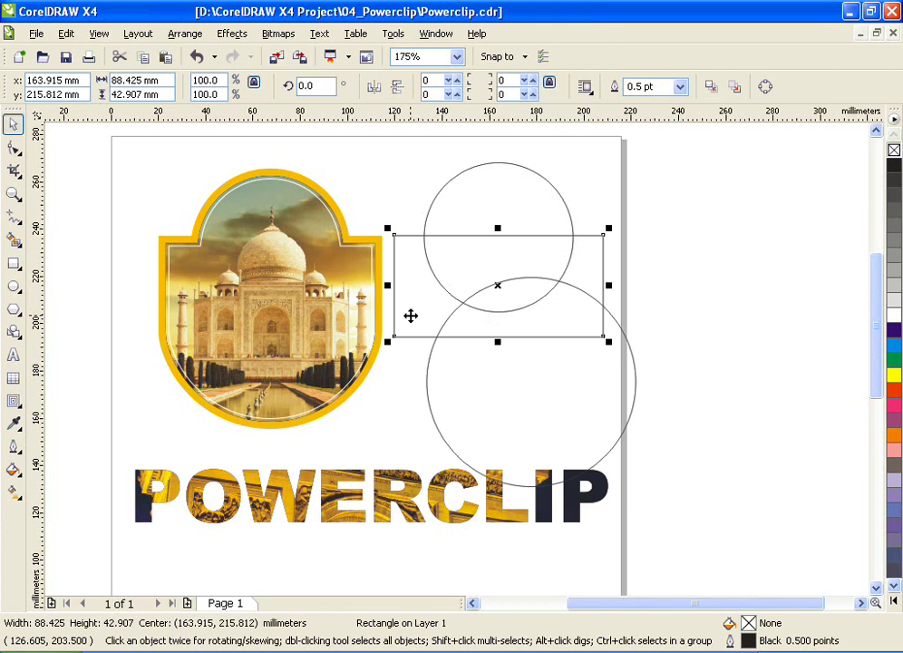
{"action": "left_click", "coordinate": [516, 399]}
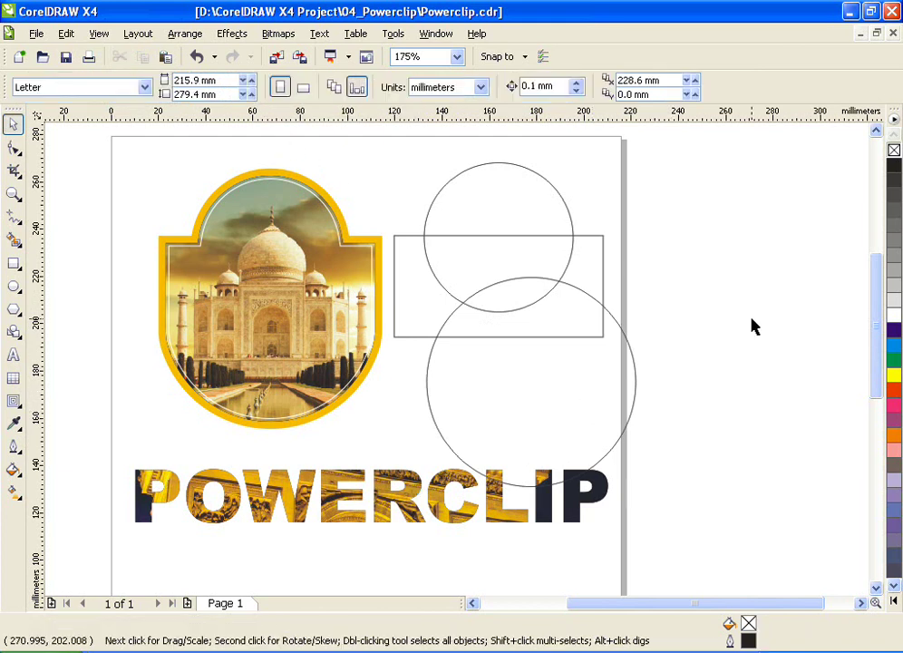
{"action": "left_click", "coordinate": [420, 319], "text": "shift"}
{"action": "key", "text": "ctrl+z"}
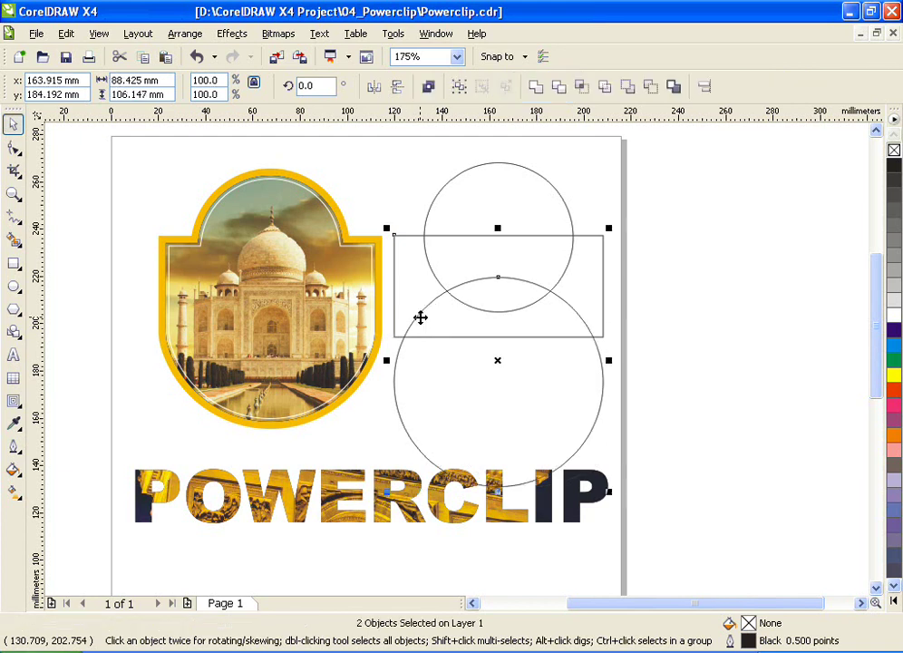
{"action": "left_click", "coordinate": [661, 358]}
Step: Move the large circle straight up until its widest points meet the rectangle's lower corners, with its centre at about 193.6 mm vertically
{"action": "left_click", "coordinate": [457, 349]}
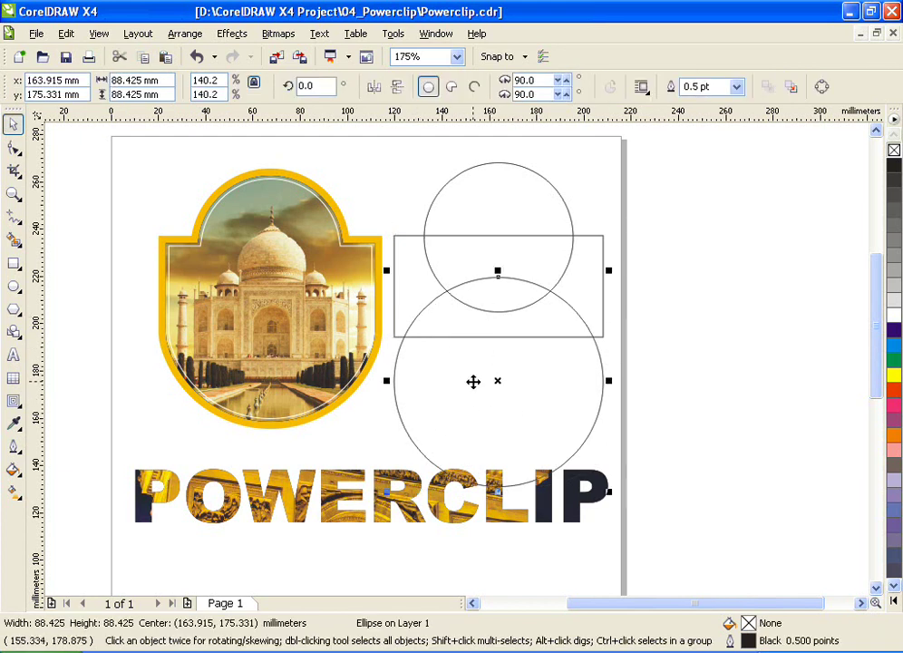
{"action": "left_click_drag", "start_coordinate": [453, 423], "coordinate": [452, 384]}
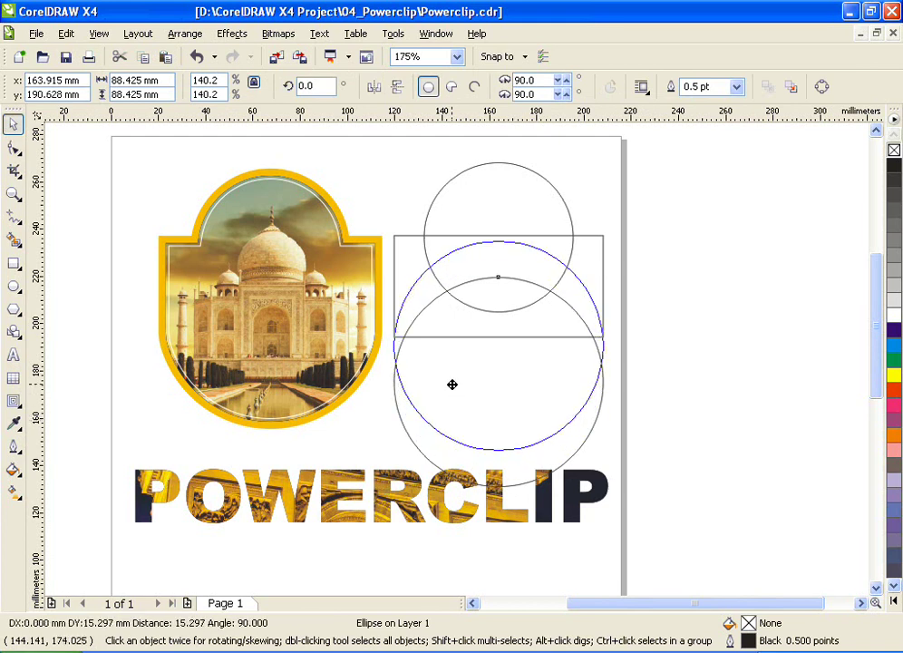
{"action": "left_click_drag", "start_coordinate": [452, 385], "coordinate": [452, 384]}
{"action": "key", "text": "F2"}
{"action": "left_click_drag", "start_coordinate": [414, 324], "coordinate": [384, 357]}
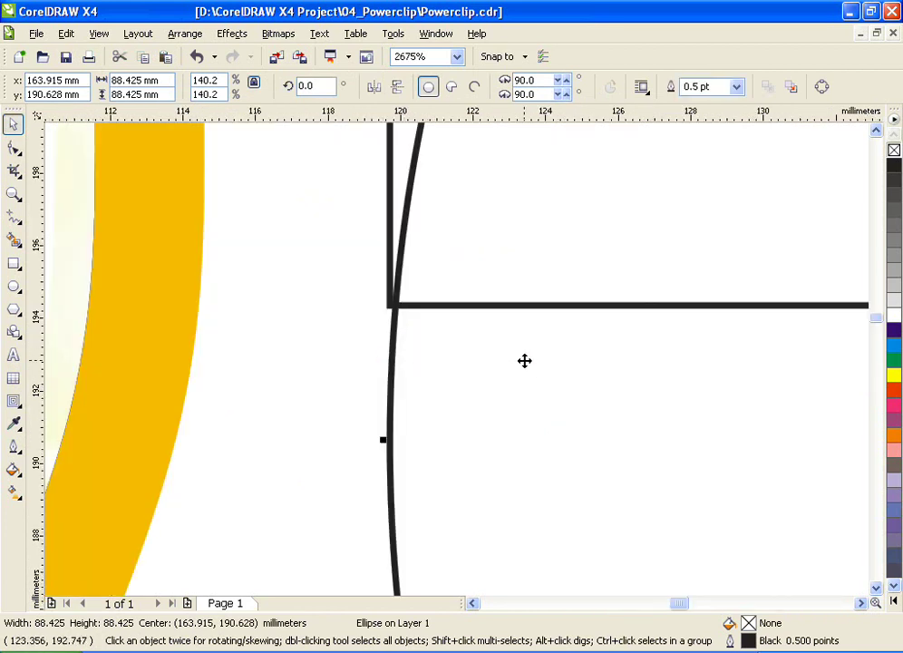
{"action": "key", "text": "F2"}
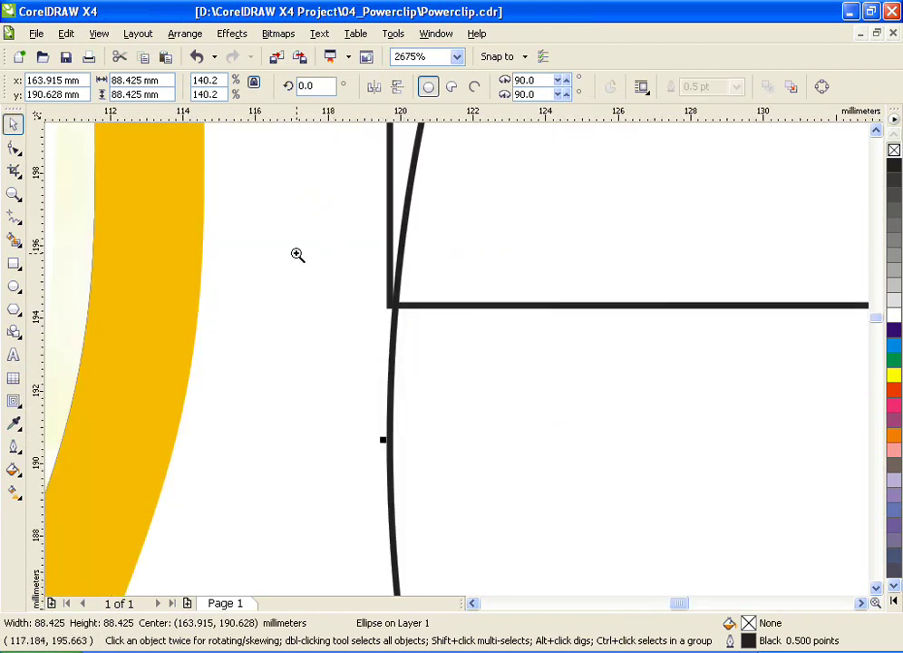
{"action": "left_click_drag", "start_coordinate": [315, 257], "coordinate": [565, 392]}
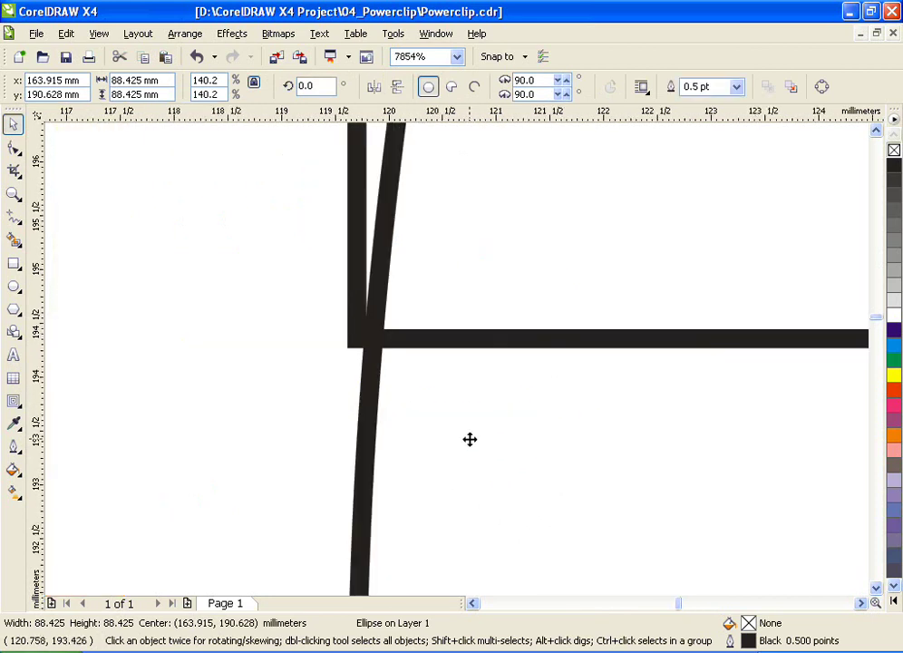
{"action": "key", "text": "ctrl+z"}
{"action": "left_click_drag", "start_coordinate": [479, 509], "coordinate": [466, 436]}
{"action": "left_click_drag", "start_coordinate": [461, 527], "coordinate": [459, 455]}
{"action": "mouse_move", "coordinate": [461, 490]}
{"action": "left_mouse_down"}
{"action": "mouse_move", "coordinate": [460, 468]}
{"action": "mouse_move", "coordinate": [463, 491]}
{"action": "left_mouse_up"}
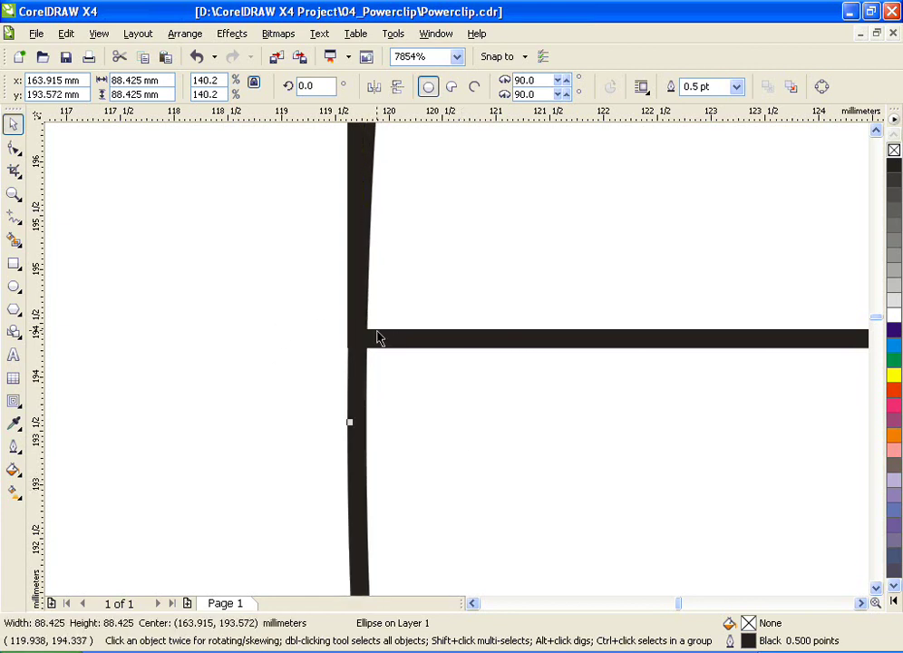
Step: Weld the large circle and the rectangle into a single shape with a rounded base
{"action": "scroll", "coordinate": [457, 359], "scroll_direction": "down", "scroll_amount": 4}
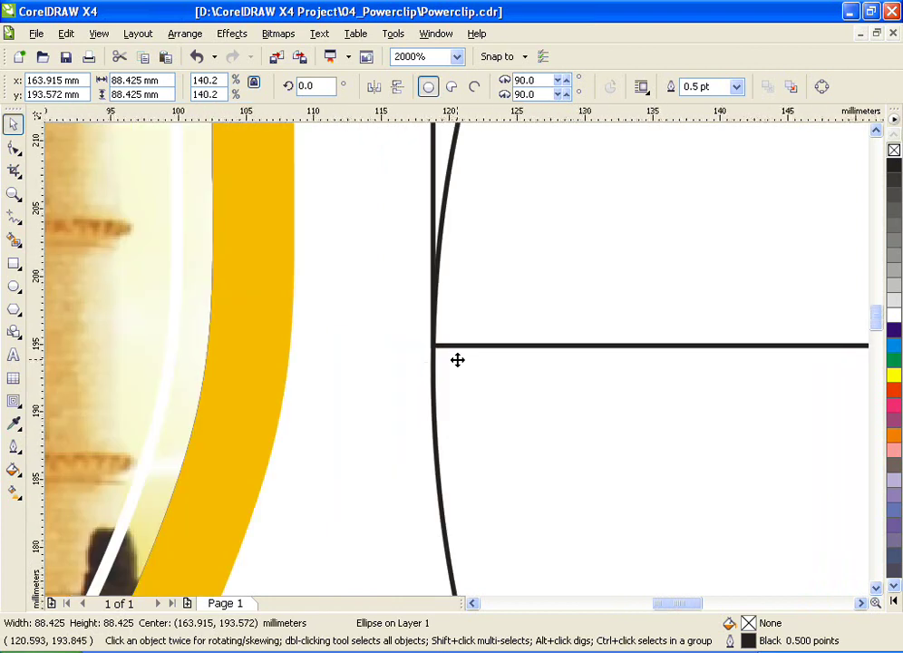
{"action": "scroll", "coordinate": [457, 360], "scroll_direction": "down", "scroll_amount": 1}
{"action": "scroll", "coordinate": [469, 360], "scroll_direction": "down", "scroll_amount": 2}
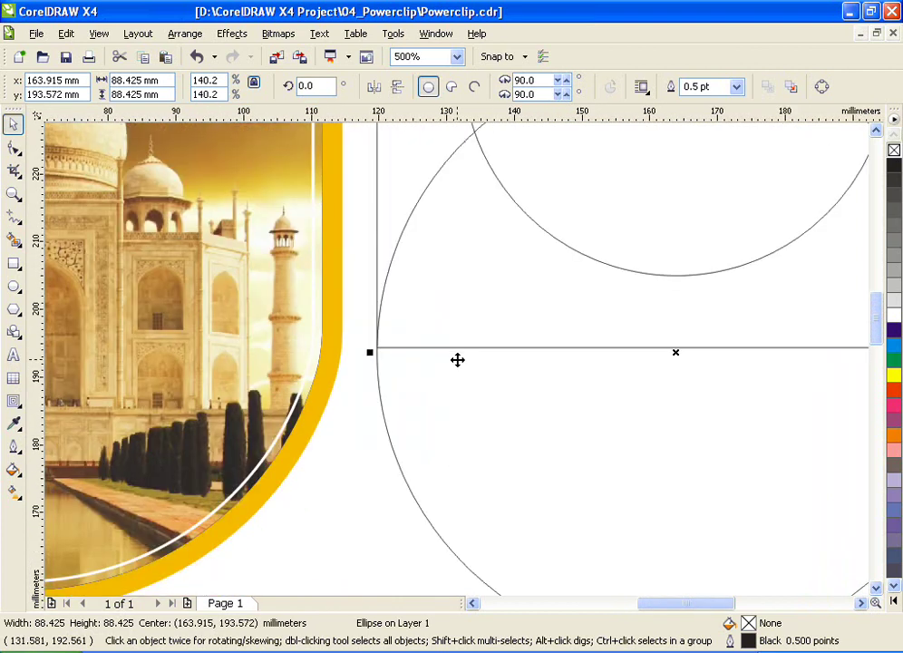
{"action": "scroll", "coordinate": [491, 366], "scroll_direction": "down", "scroll_amount": 1}
{"action": "left_click", "coordinate": [494, 318]}
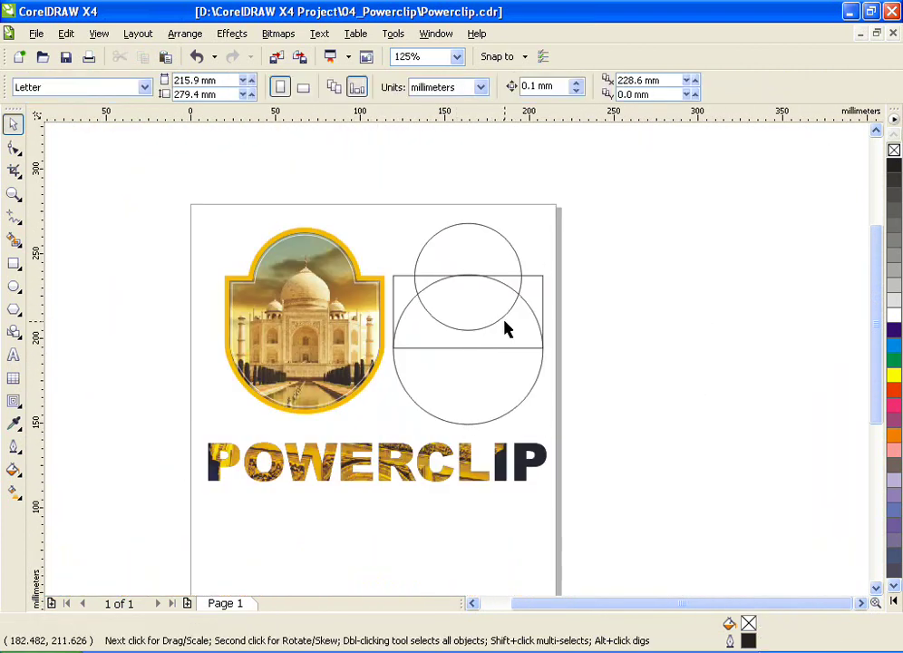
{"action": "left_click_drag", "start_coordinate": [359, 206], "coordinate": [637, 472]}
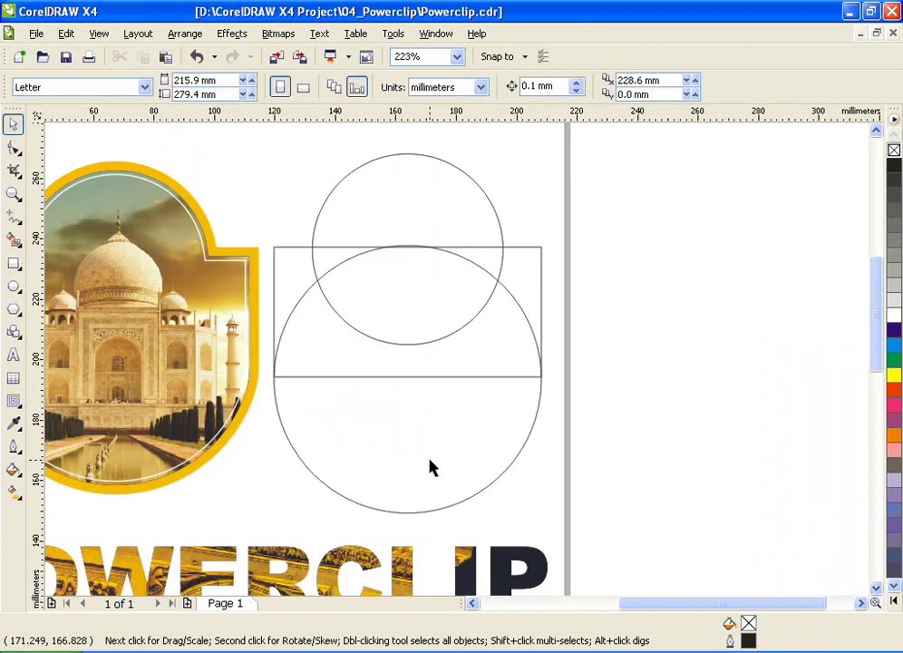
{"action": "left_click", "coordinate": [431, 465]}
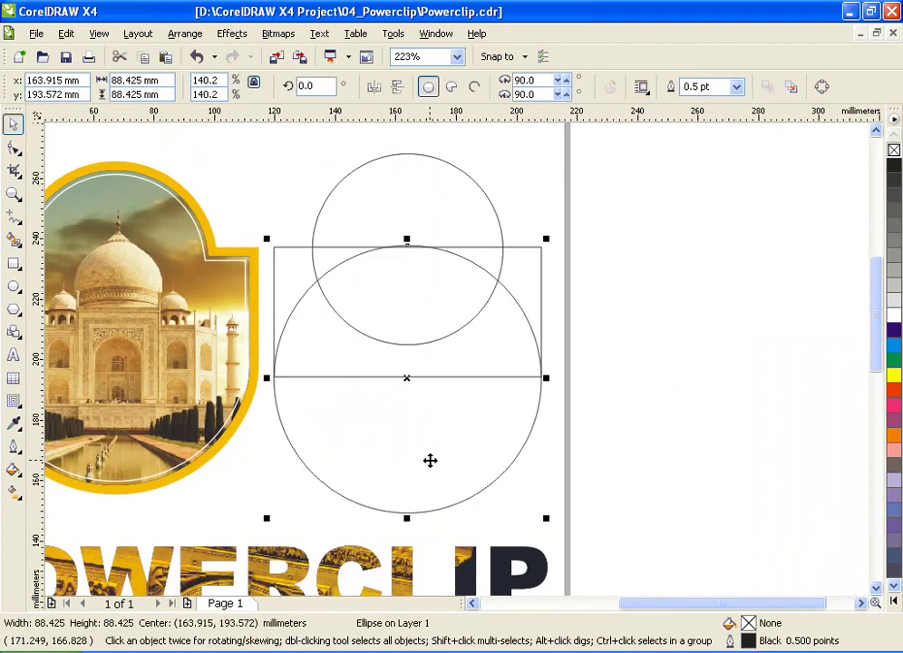
{"action": "left_click", "coordinate": [532, 274], "text": "shift"}
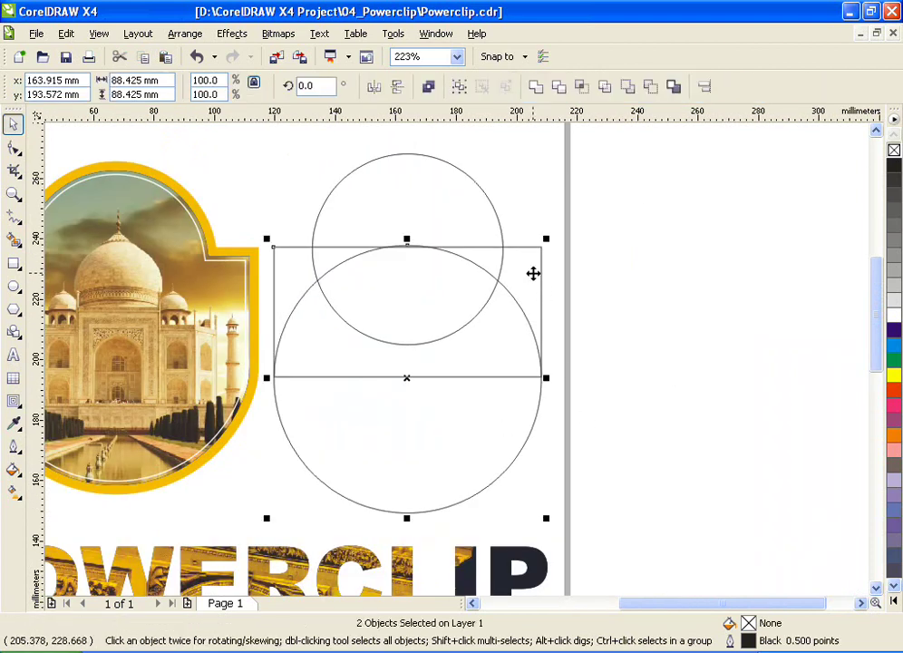
{"action": "left_click", "coordinate": [541, 91]}
{"action": "left_click", "coordinate": [493, 390]}
{"action": "left_click", "coordinate": [492, 384]}
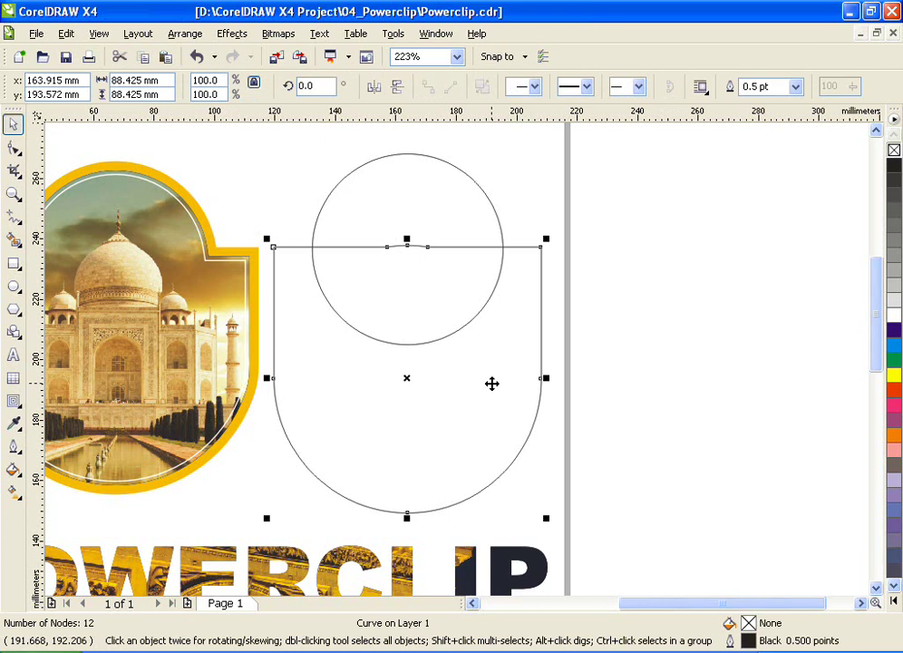
Step: Weld the small circle to the rounded-base shape to complete the emblem outline
{"action": "left_click", "coordinate": [406, 215], "text": "shift"}
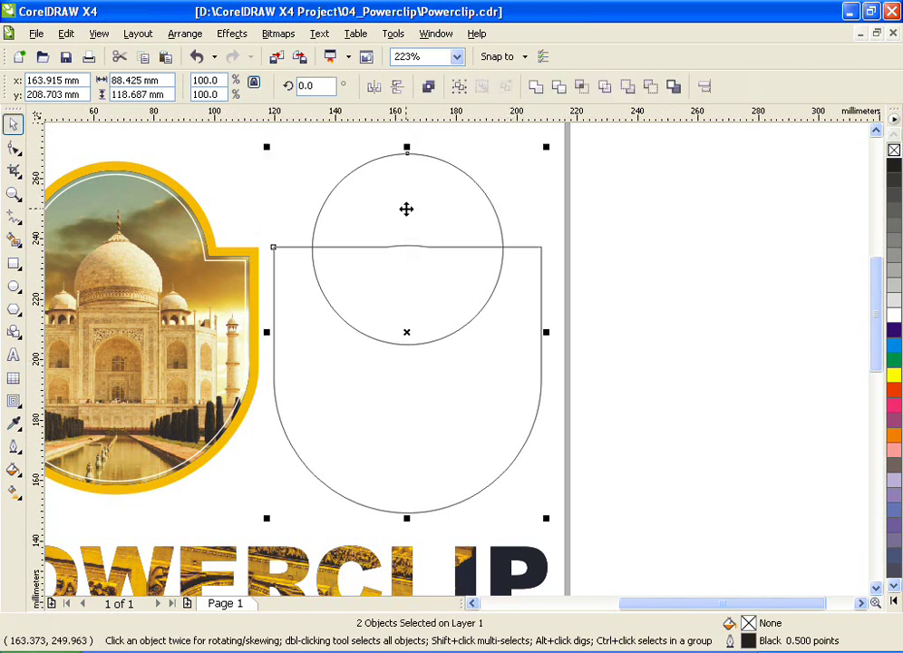
{"action": "left_click", "coordinate": [540, 92]}
{"action": "left_click", "coordinate": [594, 264]}
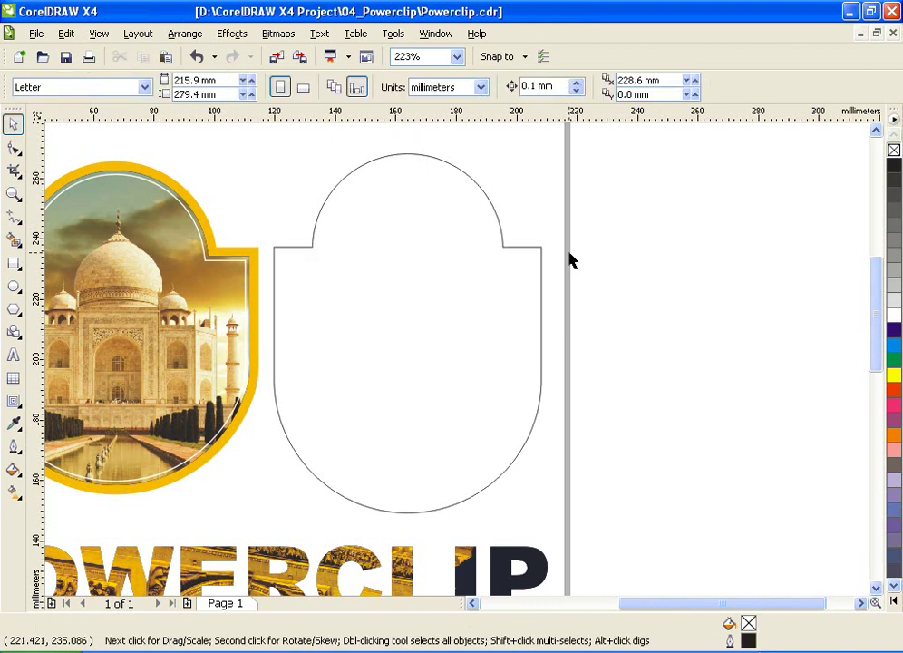
Step: Add a one-step inside contour with a 3 mm offset to the welded emblem outline
{"action": "scroll", "coordinate": [456, 367], "scroll_direction": "down", "scroll_amount": 3}
{"action": "left_click_drag", "start_coordinate": [231, 281], "coordinate": [567, 487]}
{"action": "left_click", "coordinate": [519, 341]}
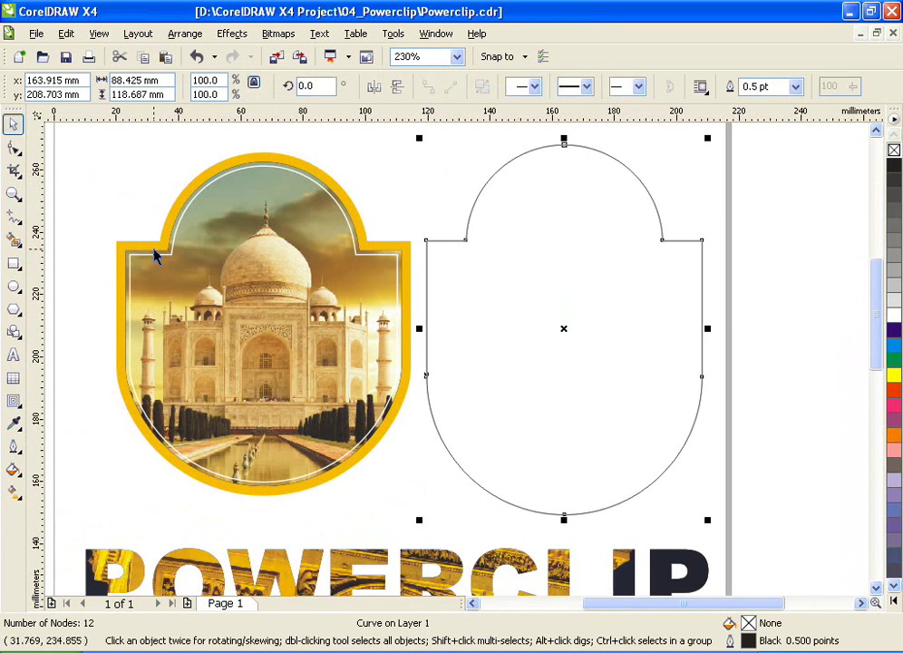
{"action": "left_click", "coordinate": [14, 399]}
{"action": "left_click", "coordinate": [55, 427]}
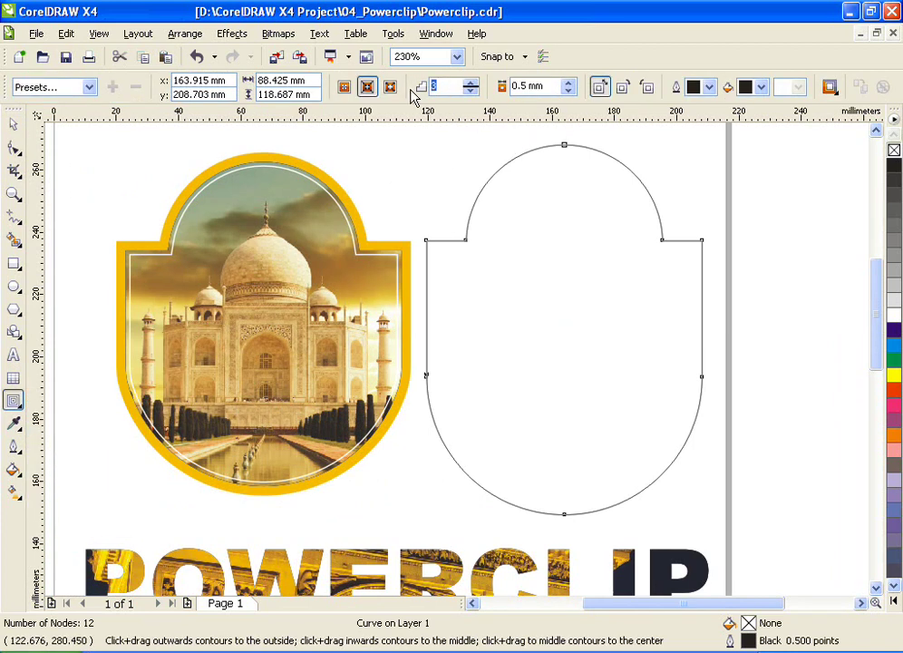
{"action": "type", "text": "1"}
{"action": "key", "text": "Tab"}
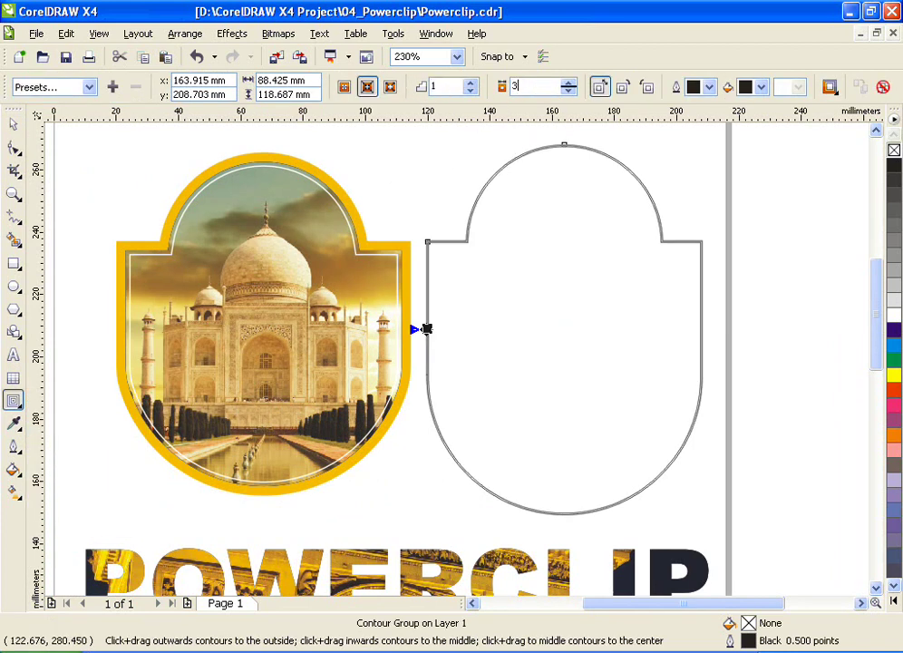
{"action": "type", "text": "3"}
{"action": "key", "text": "Return"}
Step: Break the emblem's contour group apart into separate outer and inner outlines
{"action": "left_click", "coordinate": [13, 125]}
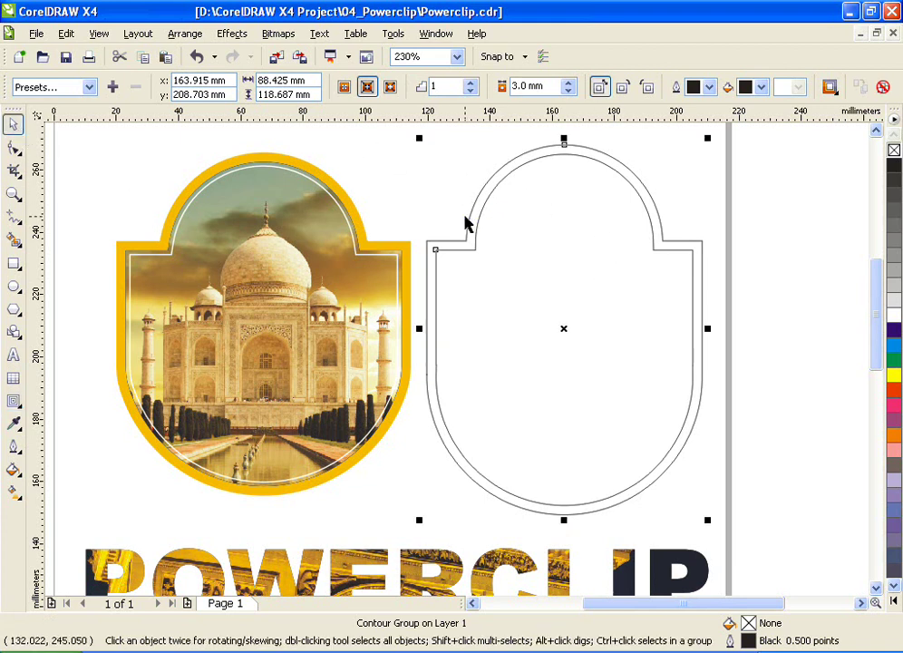
{"action": "key", "text": "ctrl+k"}
{"action": "left_click", "coordinate": [509, 252]}
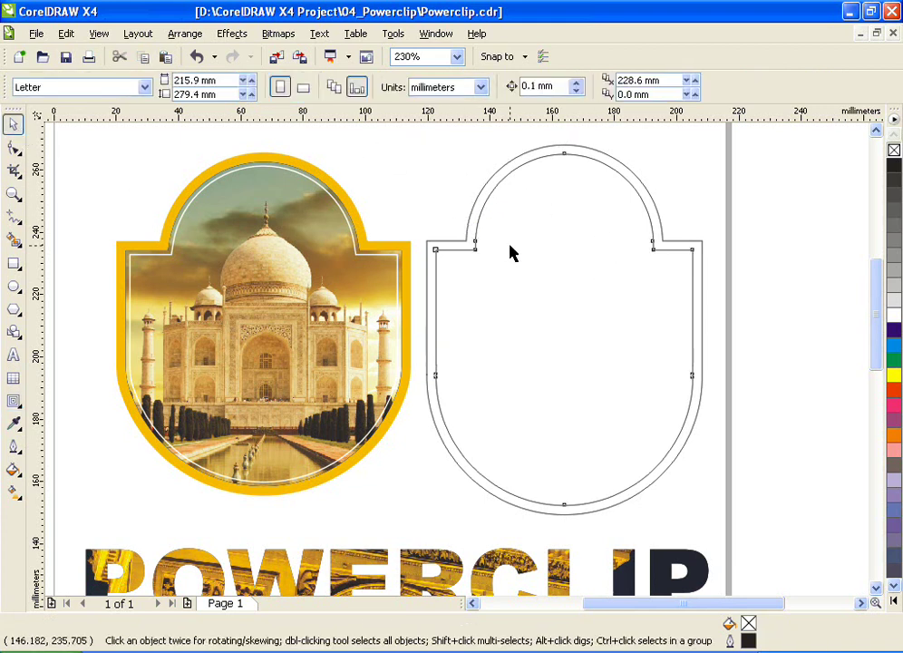
Step: Apply an inside contour of 3 steps with a 0.5 mm offset to the emblem's inner outline
{"action": "left_click", "coordinate": [600, 266]}
{"action": "left_click", "coordinate": [13, 399]}
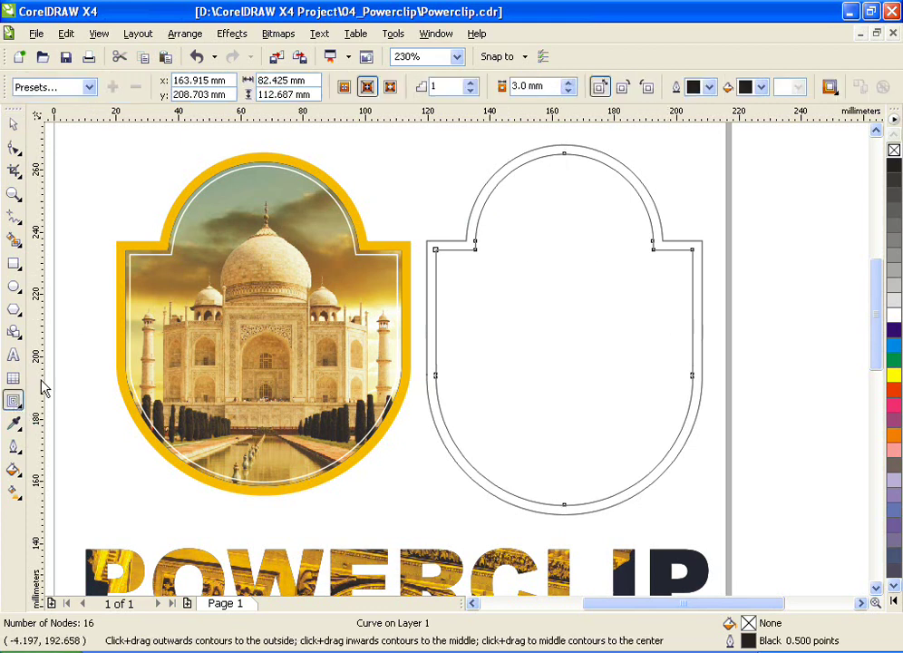
{"action": "left_click", "coordinate": [433, 91]}
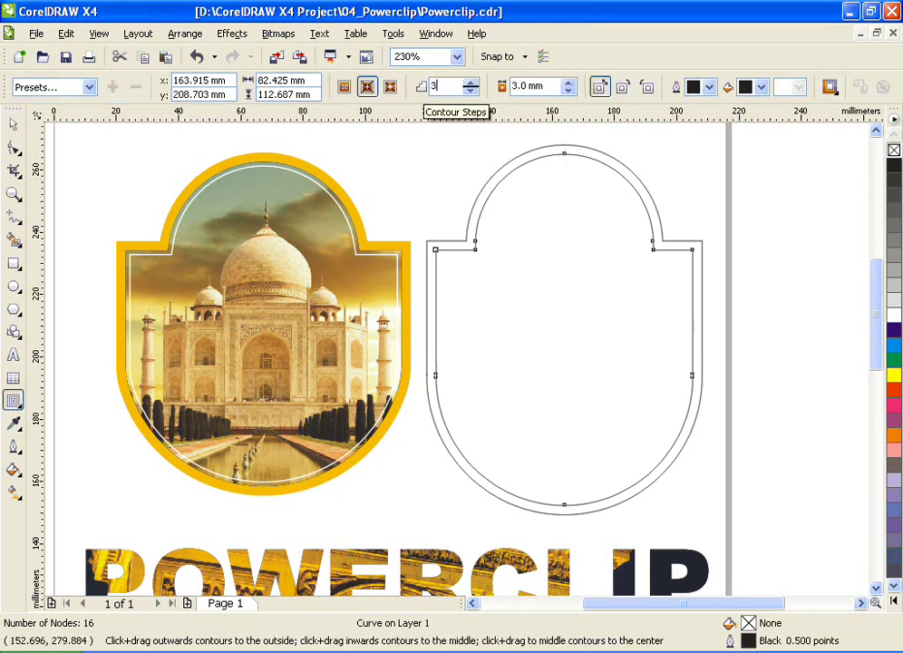
{"action": "type", "text": "3"}
{"action": "key", "text": "Tab"}
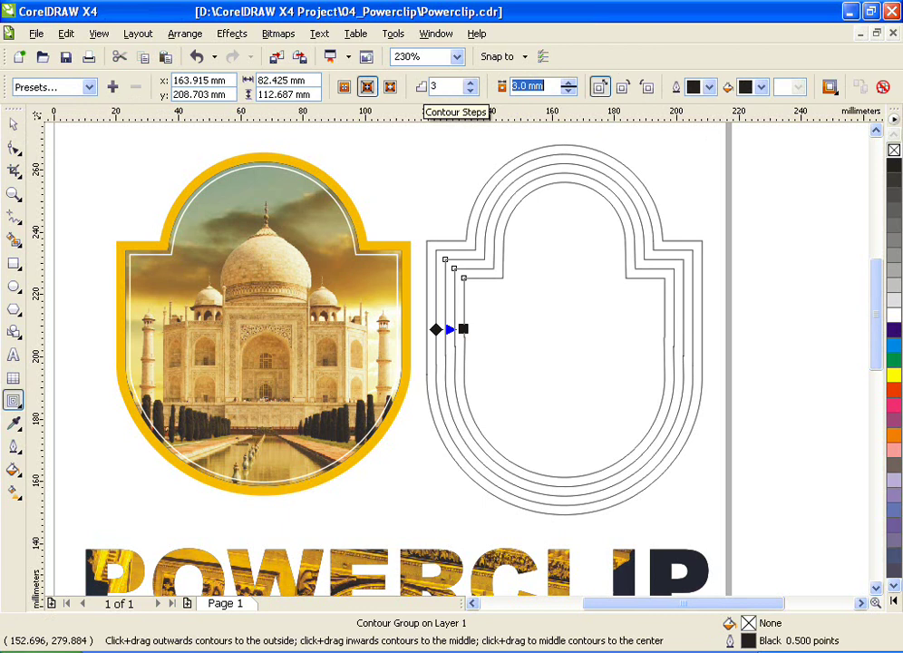
{"action": "type", "text": "0.5"}
{"action": "key", "text": "Return"}
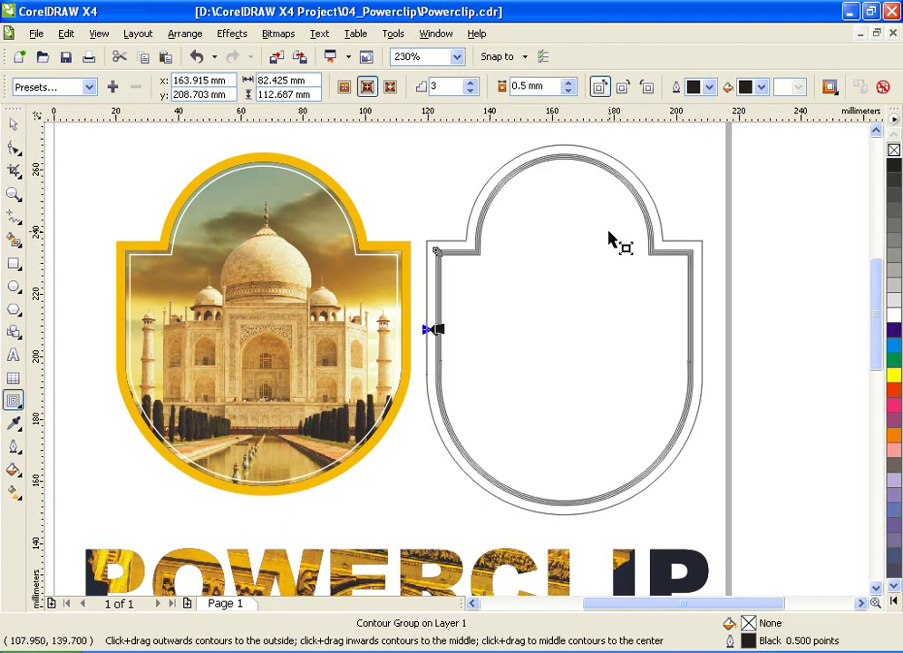
Step: Break the three-step contour group apart and ungroup its outlines into individual curves
{"action": "left_click", "coordinate": [14, 123]}
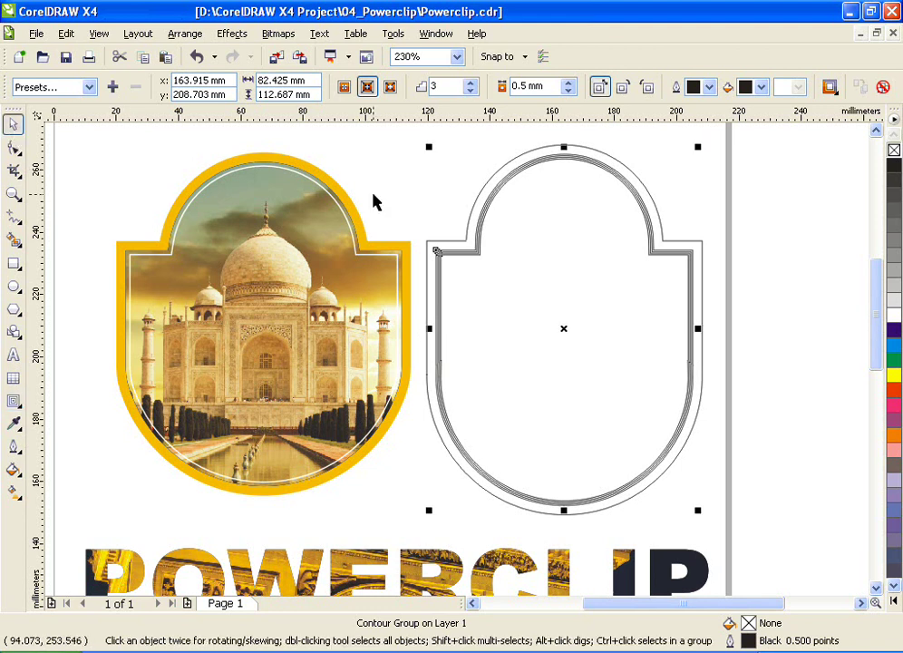
{"action": "left_click", "coordinate": [382, 152]}
{"action": "left_click_drag", "start_coordinate": [563, 257], "coordinate": [586, 272]}
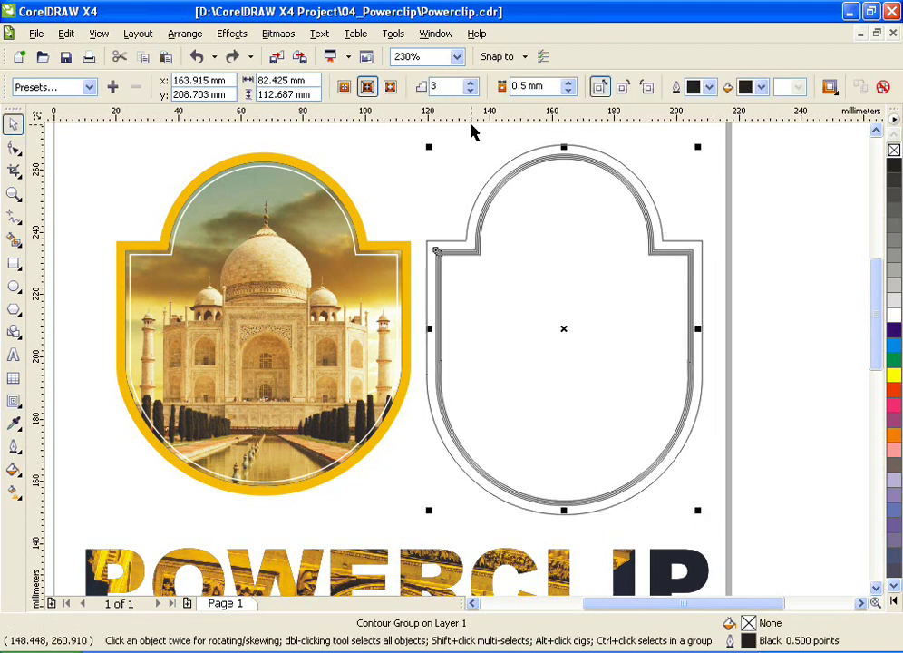
{"action": "left_click", "coordinate": [180, 34]}
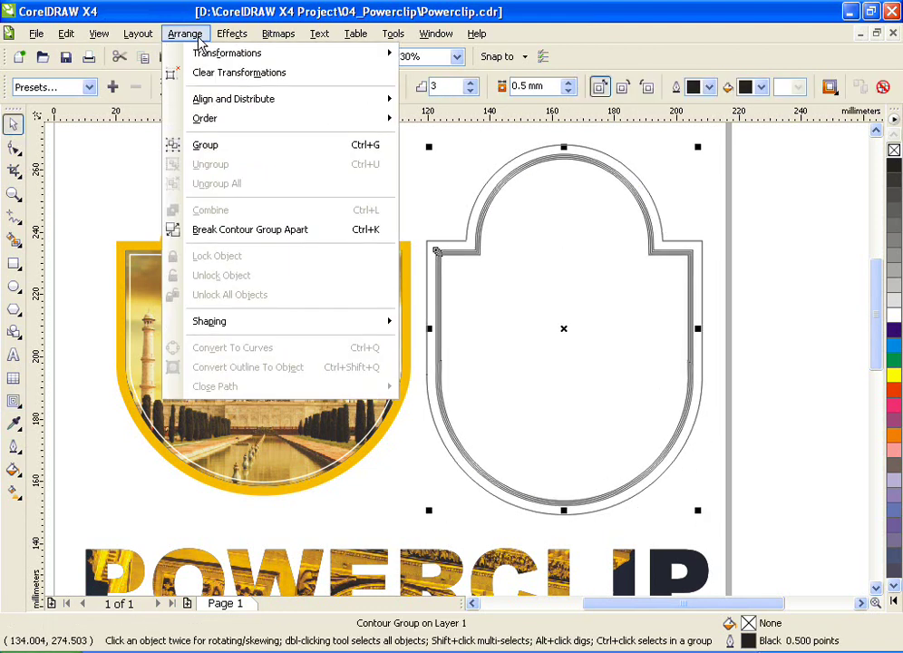
{"action": "left_click", "coordinate": [255, 237]}
{"action": "left_click", "coordinate": [697, 169]}
{"action": "scroll", "coordinate": [514, 152], "scroll_direction": "up", "scroll_amount": 4}
{"action": "left_click_drag", "start_coordinate": [487, 226], "coordinate": [490, 268]}
{"action": "key", "text": "ctrl+z"}
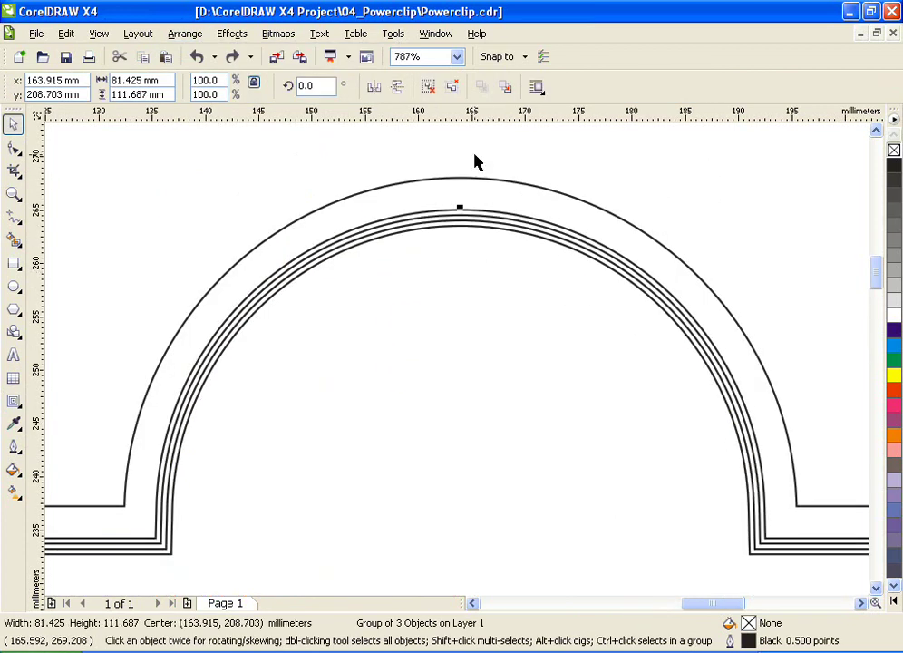
{"action": "left_click", "coordinate": [451, 86]}
{"action": "left_click", "coordinate": [497, 251]}
Step: Combine the two innermost contour outlines into one curve that forms a thin band
{"action": "left_click", "coordinate": [476, 228]}
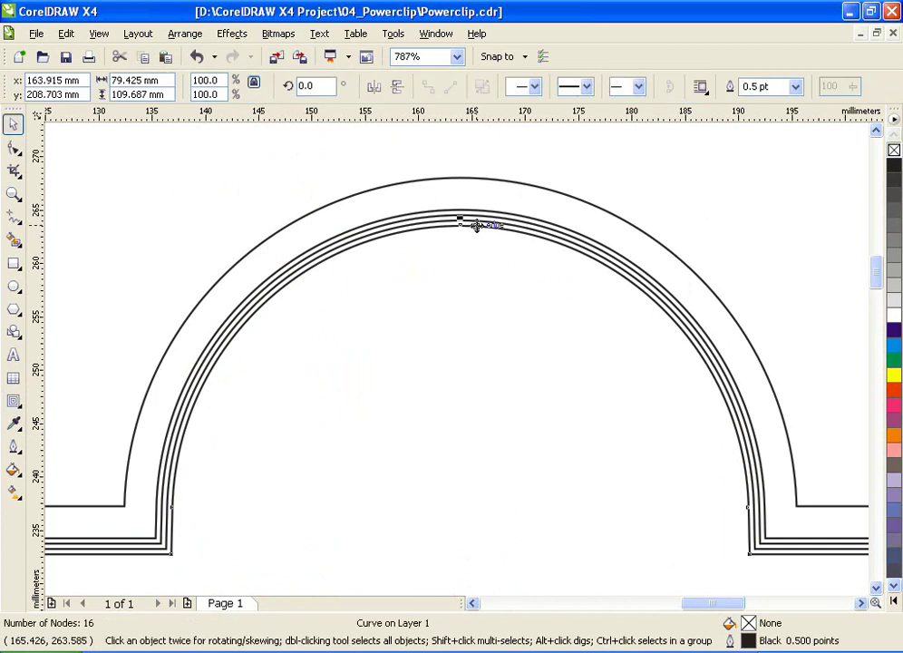
{"action": "left_click_drag", "start_coordinate": [251, 160], "coordinate": [570, 306]}
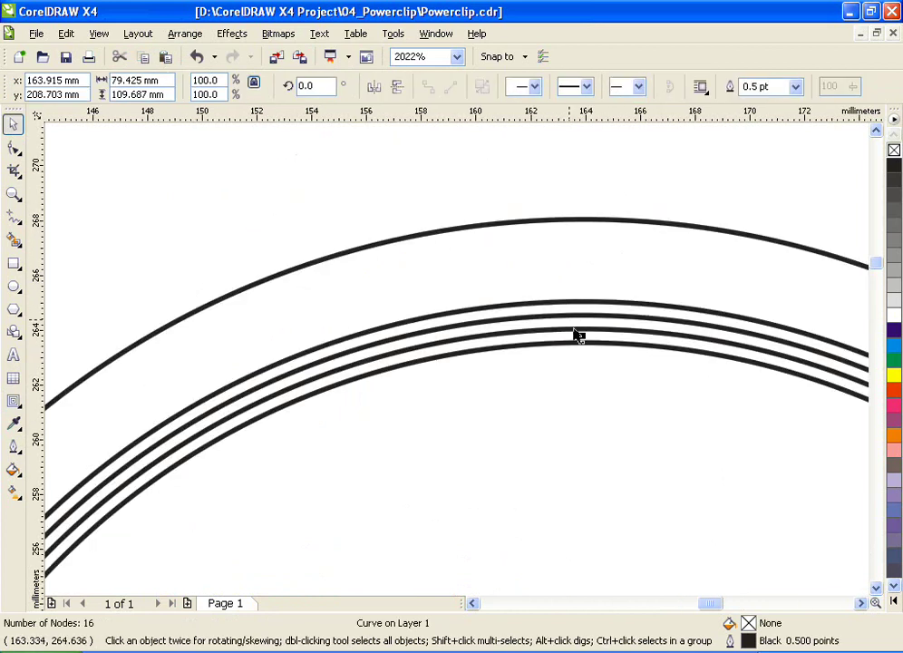
{"action": "left_click", "coordinate": [598, 331], "text": "shift"}
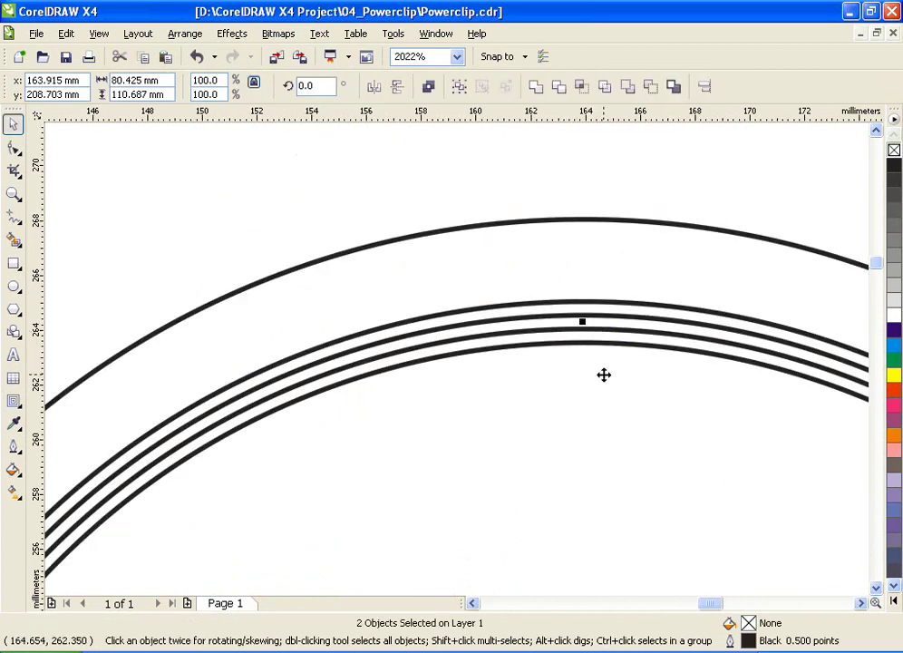
{"action": "left_click", "coordinate": [432, 88]}
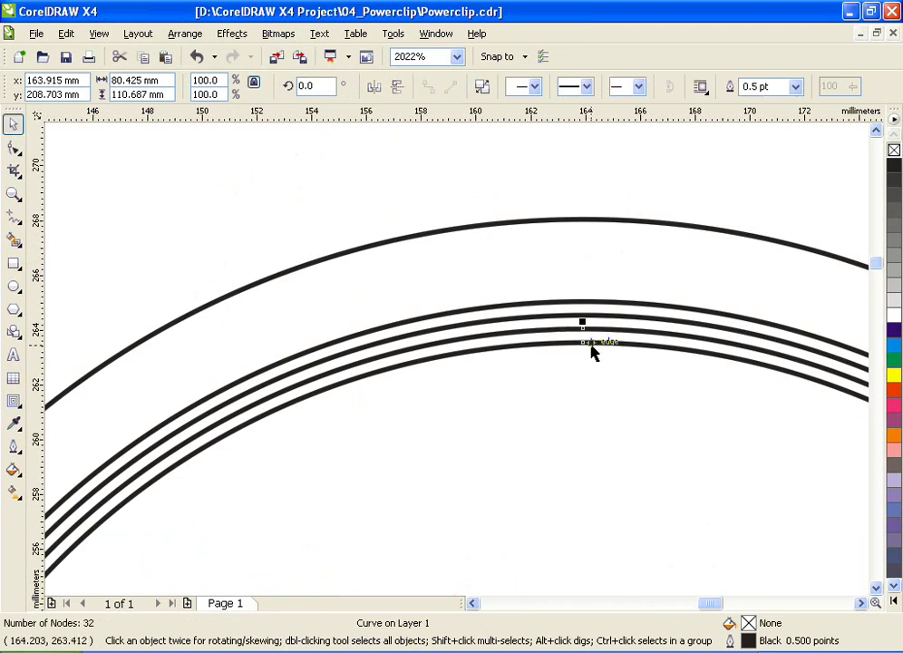
{"action": "left_click_drag", "start_coordinate": [595, 342], "coordinate": [526, 478]}
{"action": "key", "text": "ctrl+z"}
Step: Delete the extra outline just outside the combined band, and give the band a white fill with no outline
{"action": "left_click", "coordinate": [598, 310]}
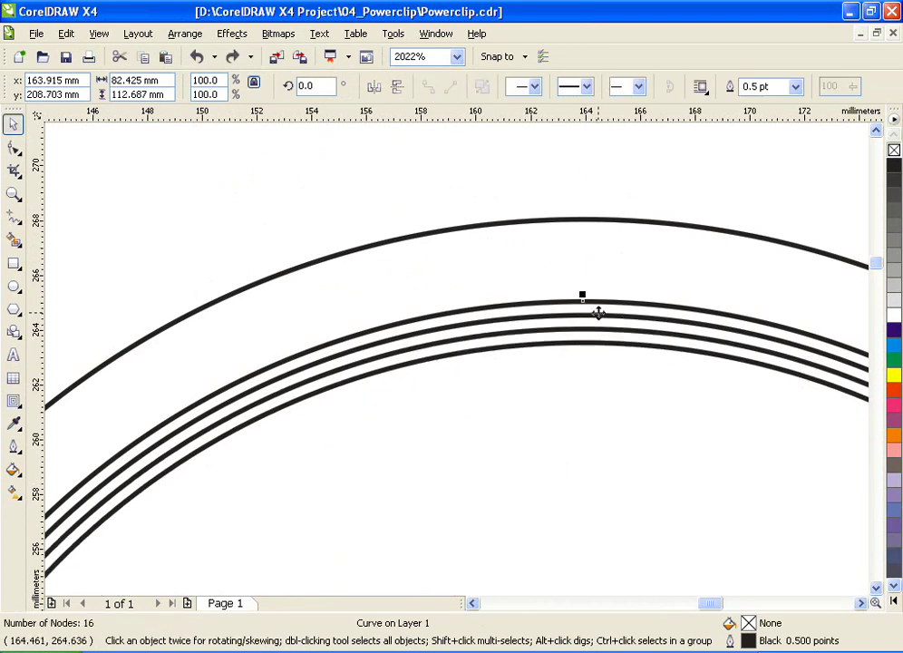
{"action": "key", "text": "Delete"}
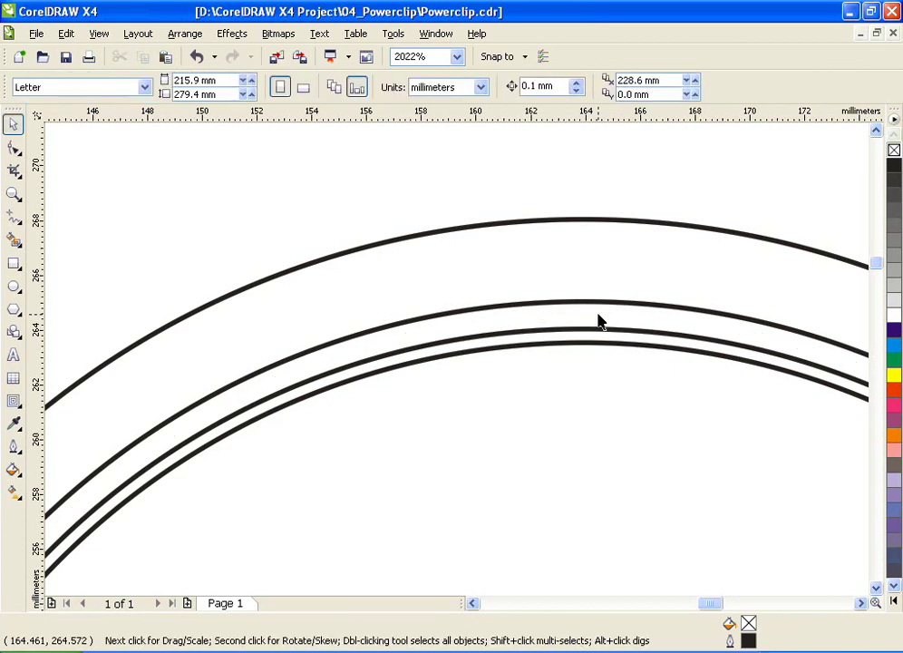
{"action": "left_click", "coordinate": [598, 337]}
{"action": "left_click", "coordinate": [893, 313]}
{"action": "right_click", "coordinate": [893, 150]}
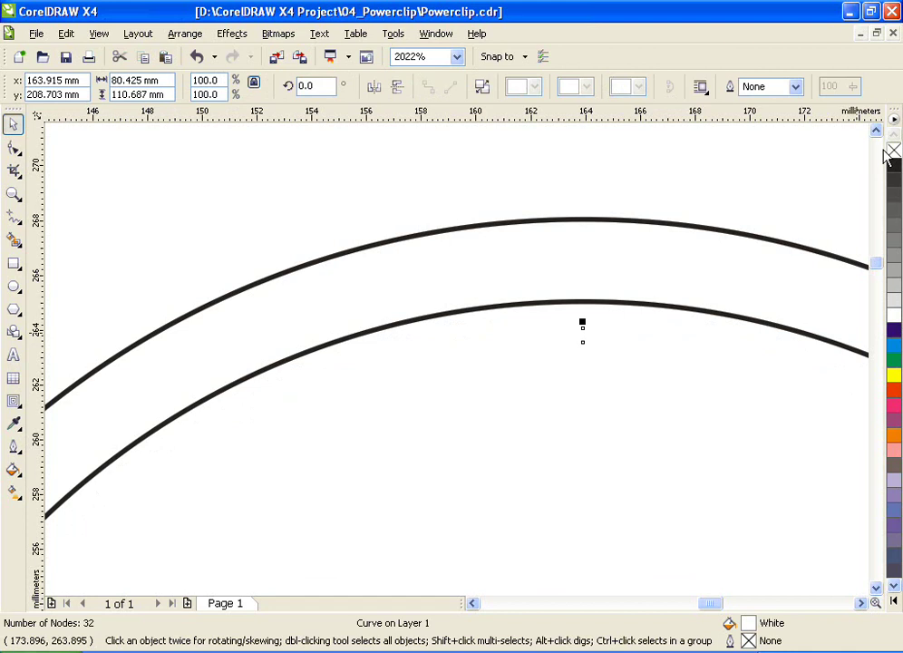
Step: Fill the outermost emblem shape with deep golden yellow
{"action": "left_click", "coordinate": [642, 225]}
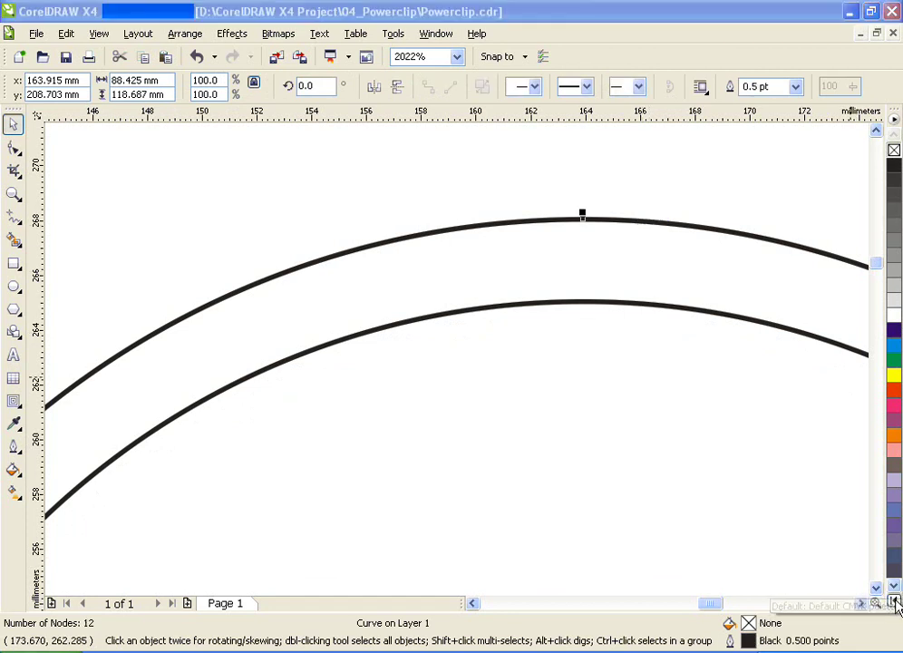
{"action": "left_click", "coordinate": [892, 586]}
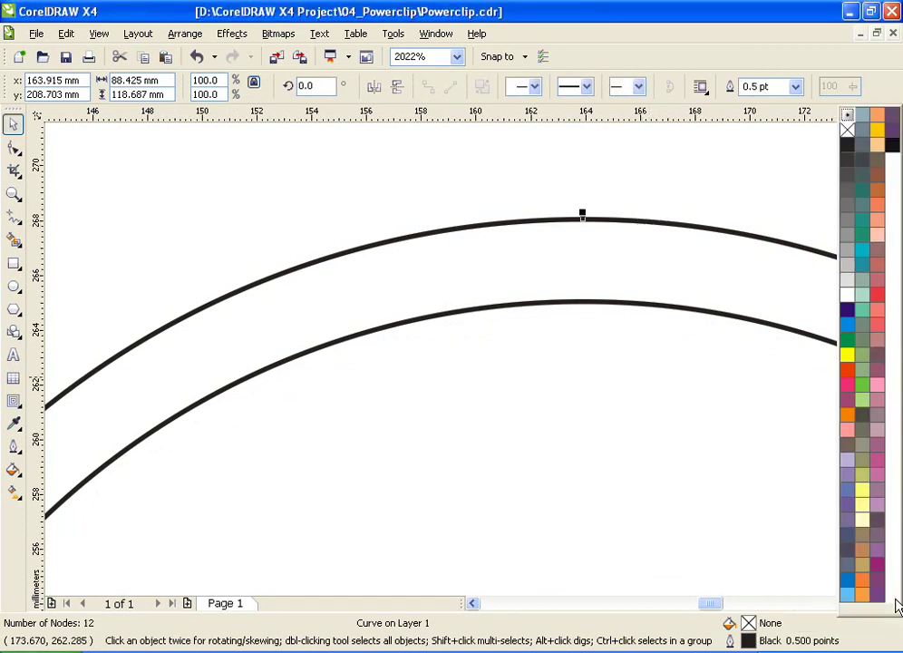
{"action": "left_click", "coordinate": [876, 131]}
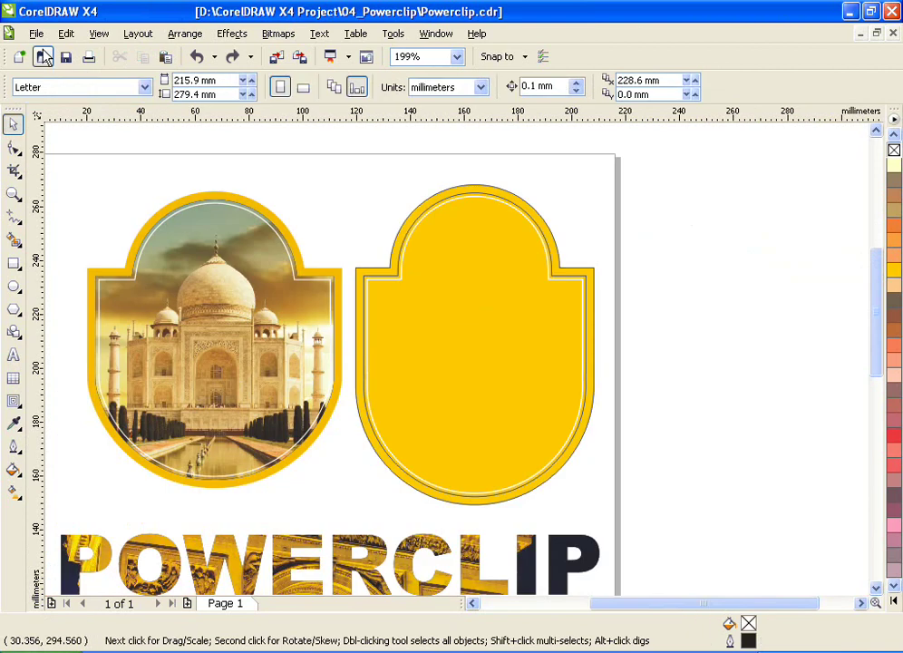
Step: Import the Powerclip - 1 image and place it beside the page, to the right of the new emblem
{"action": "left_click", "coordinate": [36, 33]}
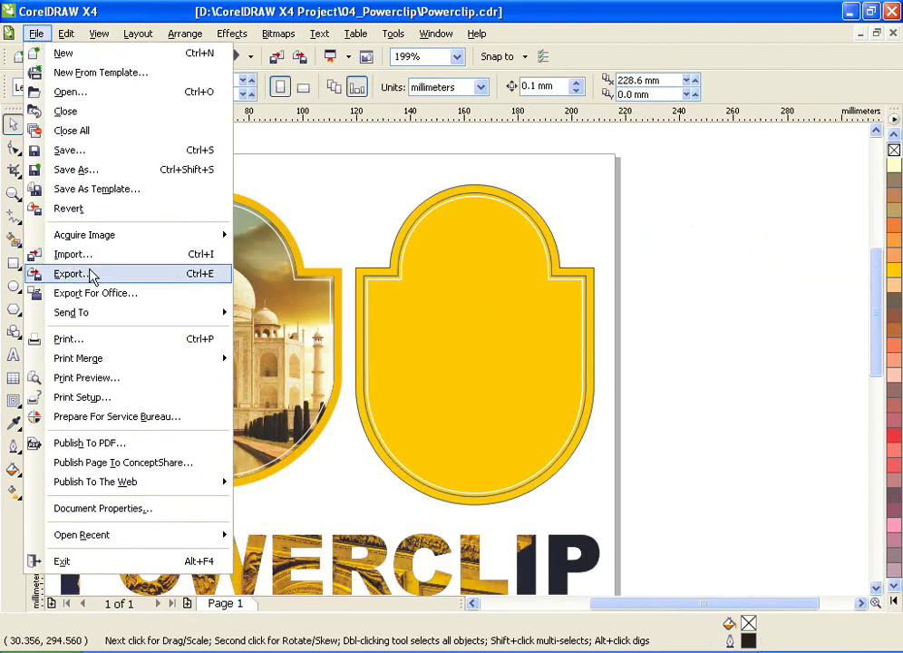
{"action": "left_click", "coordinate": [69, 256]}
{"action": "left_click", "coordinate": [306, 127]}
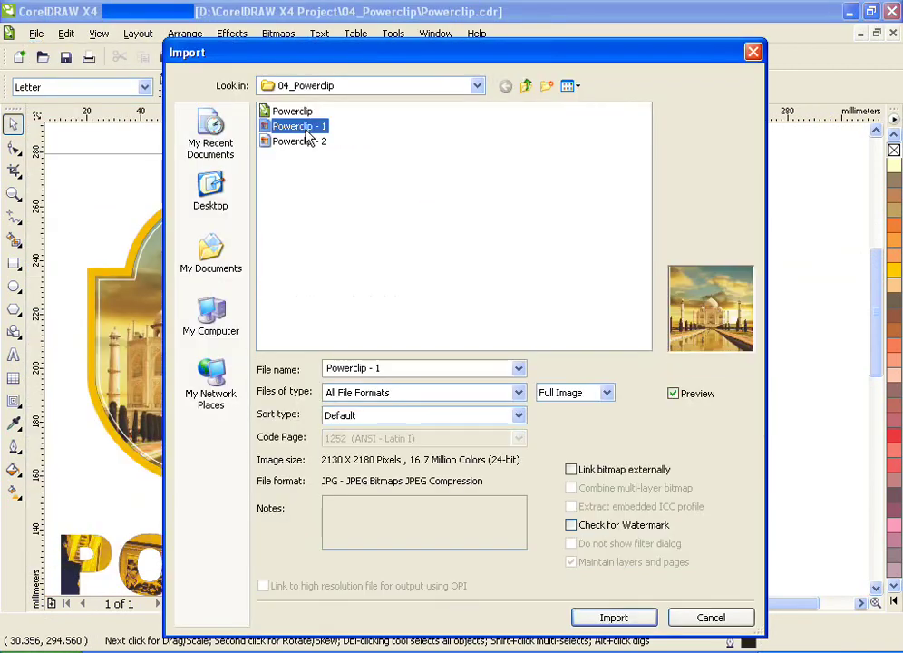
{"action": "left_click", "coordinate": [624, 619]}
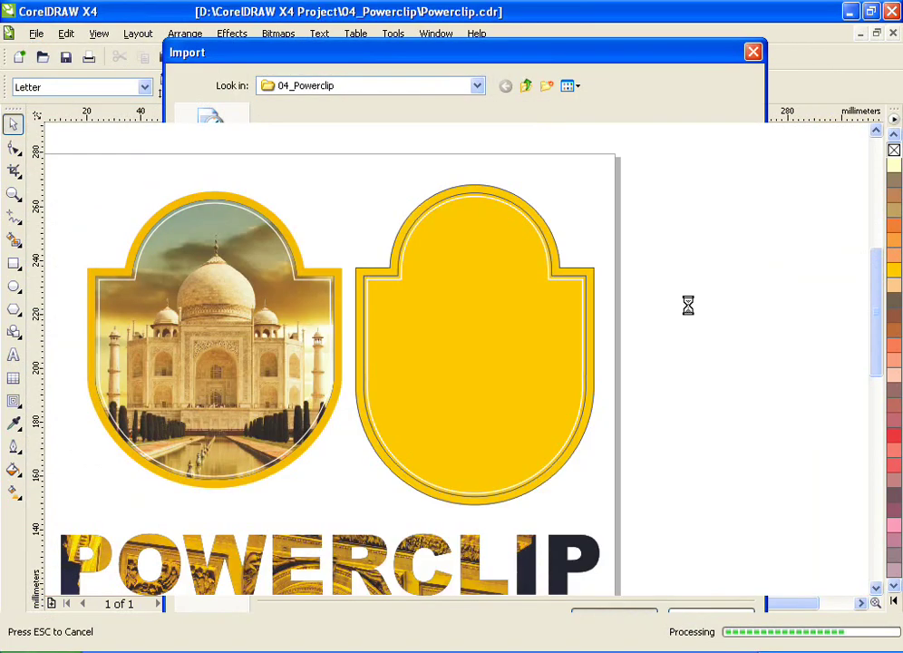
{"action": "left_click", "coordinate": [618, 211]}
Step: PowerClip the imported Taj Mahal picture inside the emblem's black inner outline, just outside the white band
{"action": "key", "text": "z"}
{"action": "left_click_drag", "start_coordinate": [473, 207], "coordinate": [697, 329]}
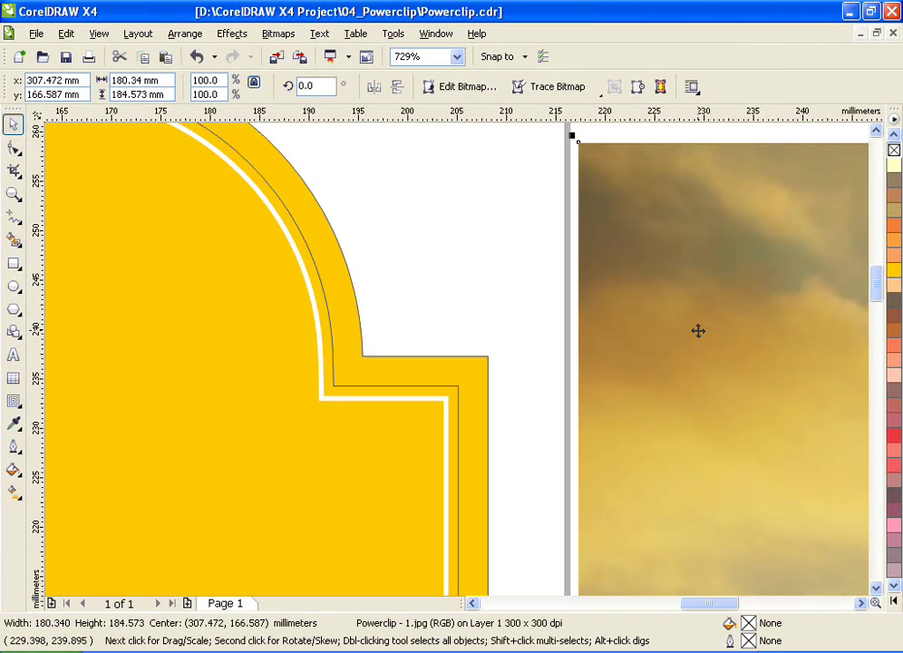
{"action": "left_click", "coordinate": [327, 328]}
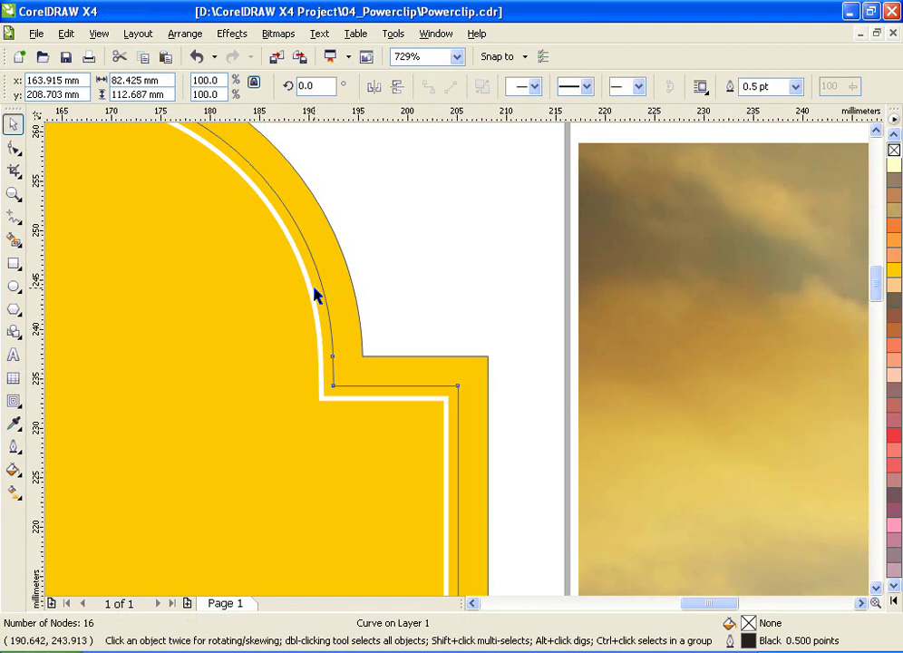
{"action": "left_click", "coordinate": [731, 237]}
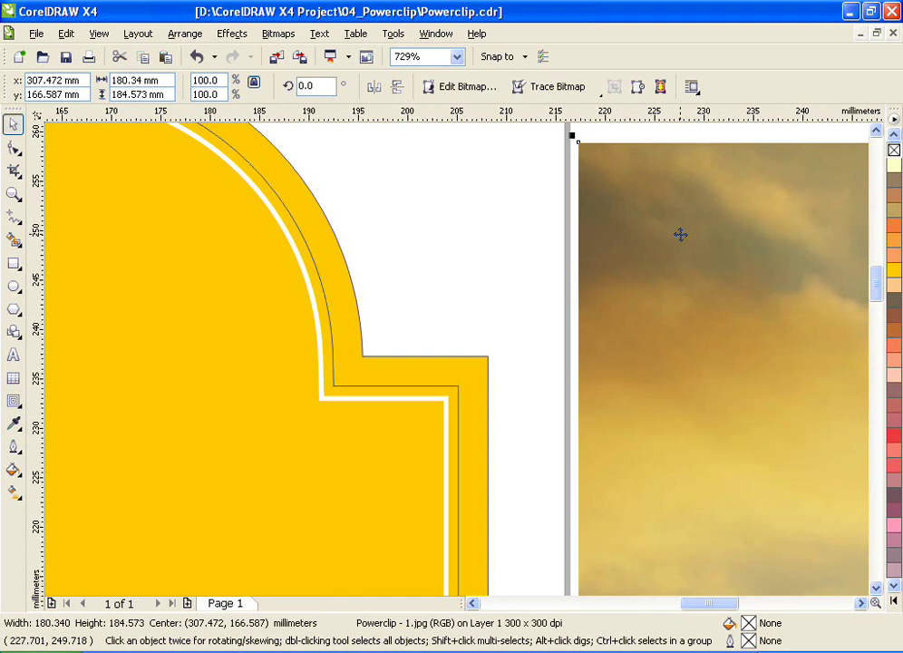
{"action": "left_click_drag", "start_coordinate": [663, 233], "coordinate": [296, 235]}
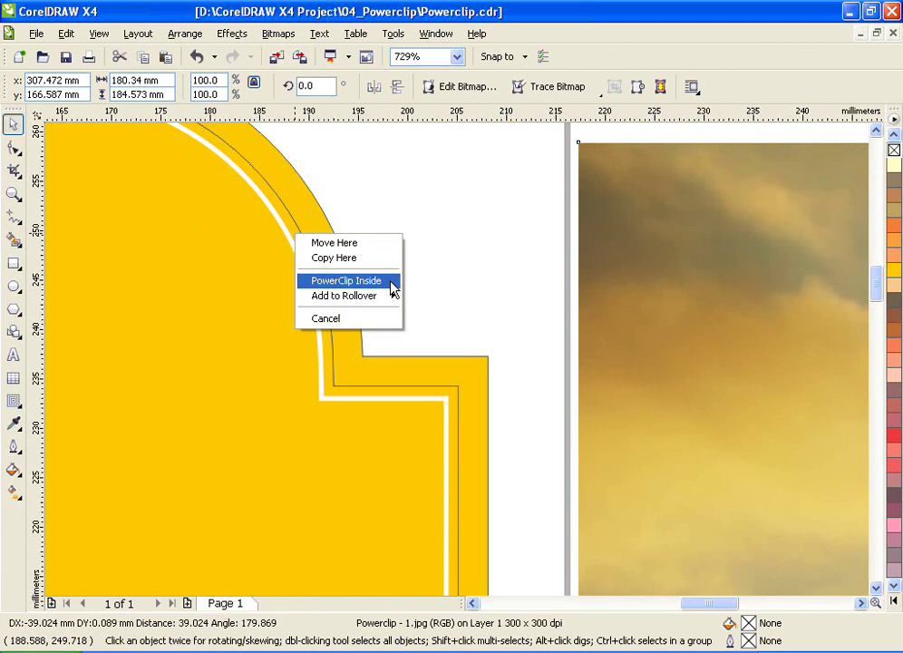
{"action": "left_click", "coordinate": [394, 288]}
Step: Edit the PowerClip contents to move the picture straight up to a vertical centre of about 224.06 mm, and finish editing
{"action": "scroll", "coordinate": [458, 365], "scroll_direction": "down", "scroll_amount": 4}
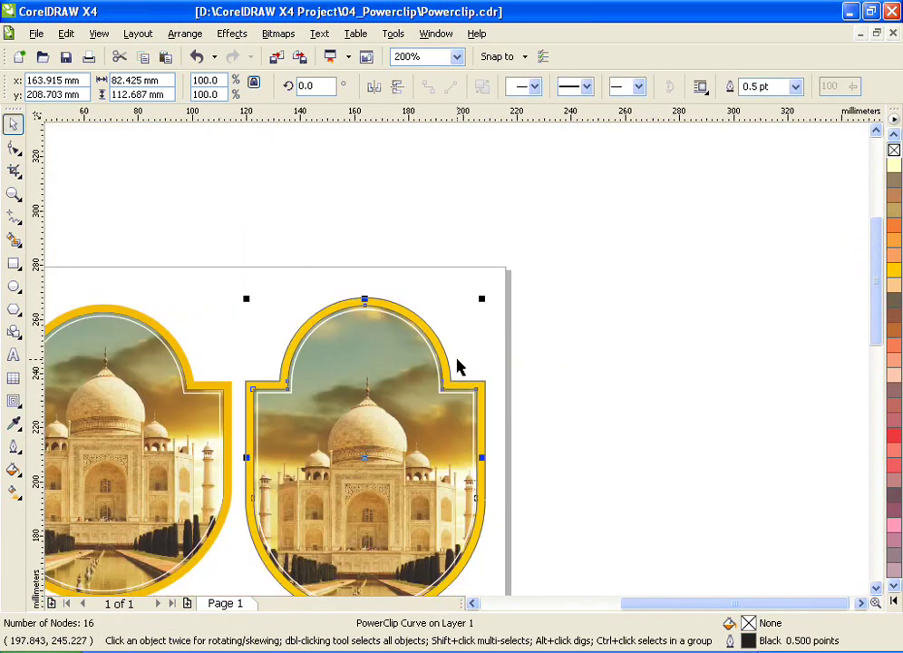
{"action": "scroll", "coordinate": [458, 364], "scroll_direction": "down", "scroll_amount": 2}
{"action": "key", "text": "F2"}
{"action": "left_click_drag", "start_coordinate": [222, 279], "coordinate": [614, 539]}
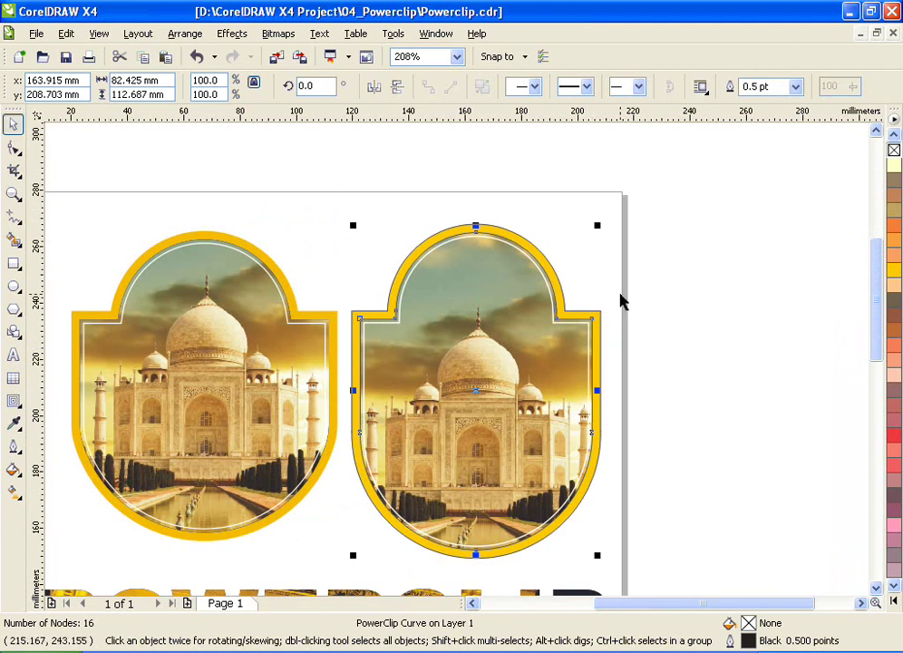
{"action": "left_click", "coordinate": [478, 230], "text": "ctrl"}
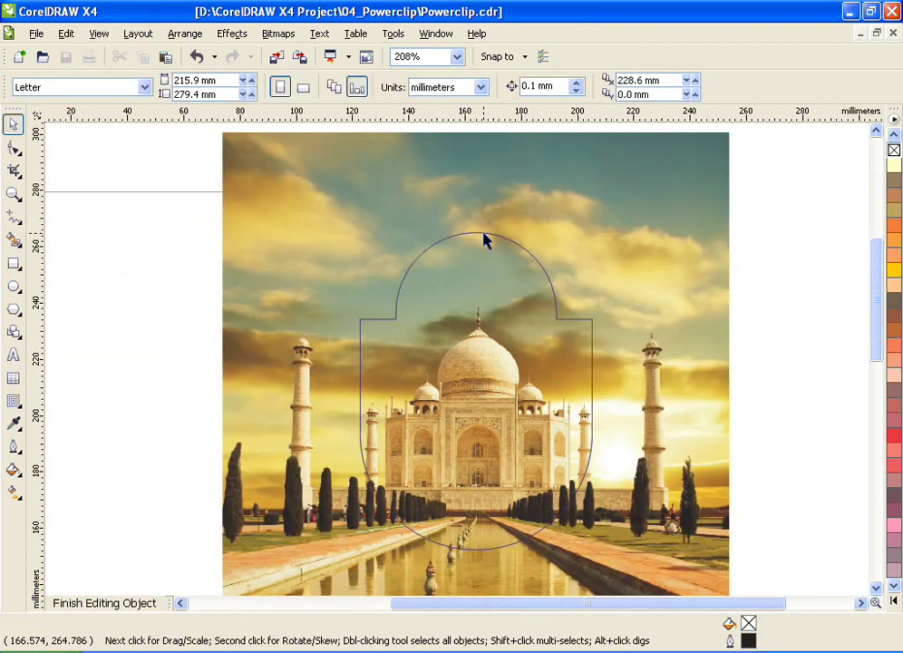
{"action": "left_click", "coordinate": [464, 393]}
{"action": "mouse_move", "coordinate": [491, 419]}
{"action": "left_mouse_down"}
{"action": "mouse_move", "coordinate": [492, 382]}
{"action": "mouse_move", "coordinate": [487, 405]}
{"action": "left_mouse_up"}
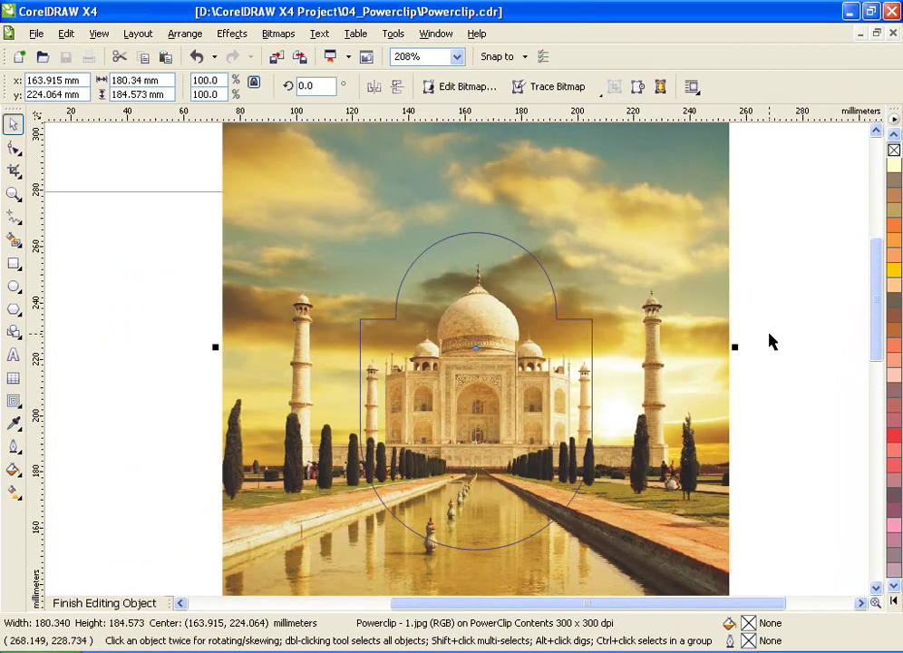
{"action": "key", "text": "ctrl+shift+e"}
{"action": "left_click", "coordinate": [771, 341]}
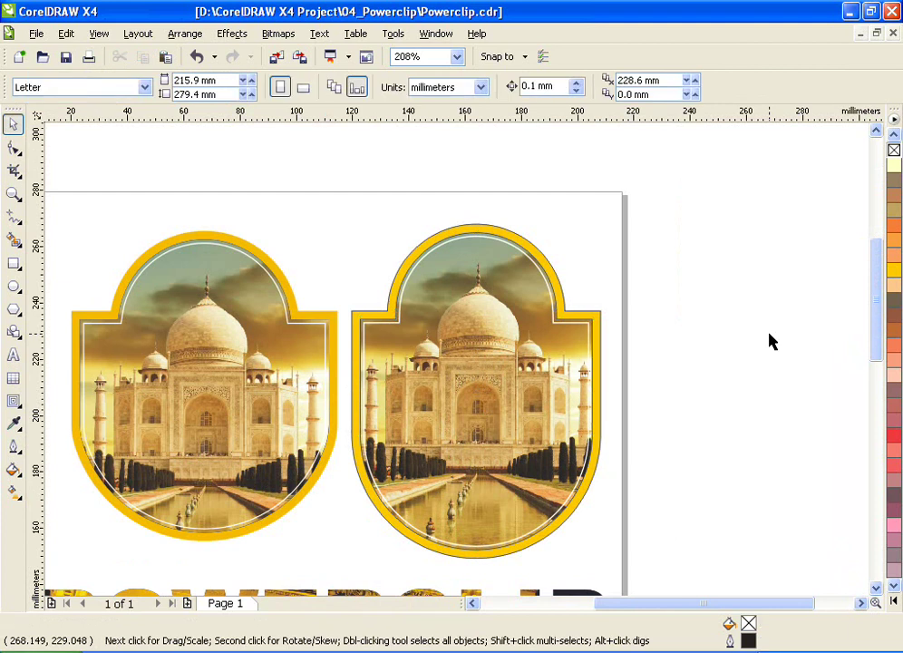
Step: Remove the outlines from all shapes of the new emblem on the page's right half
{"action": "left_click_drag", "start_coordinate": [690, 173], "coordinate": [340, 578]}
{"action": "right_click", "coordinate": [891, 150]}
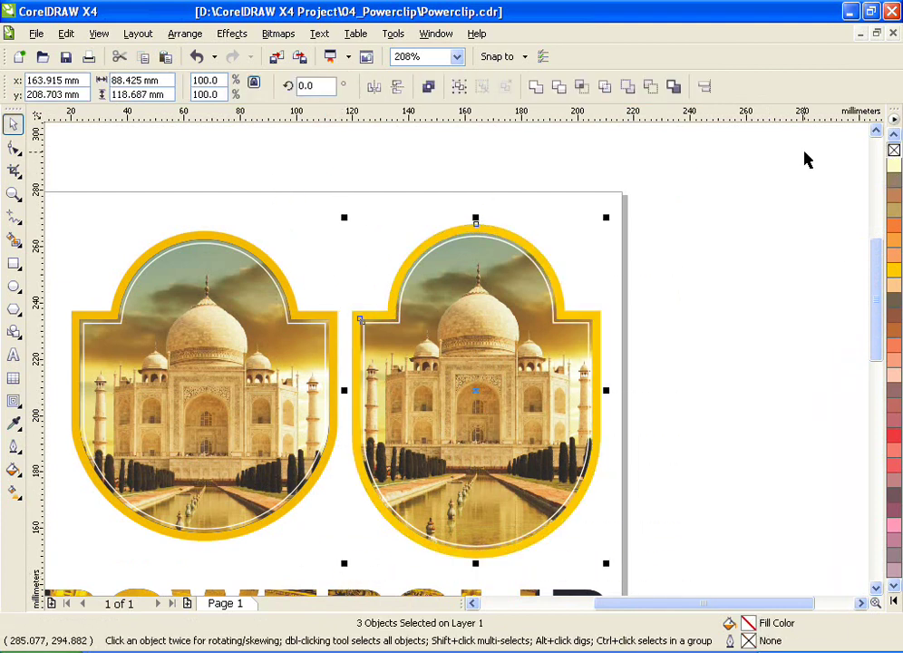
{"action": "left_click", "coordinate": [704, 229]}
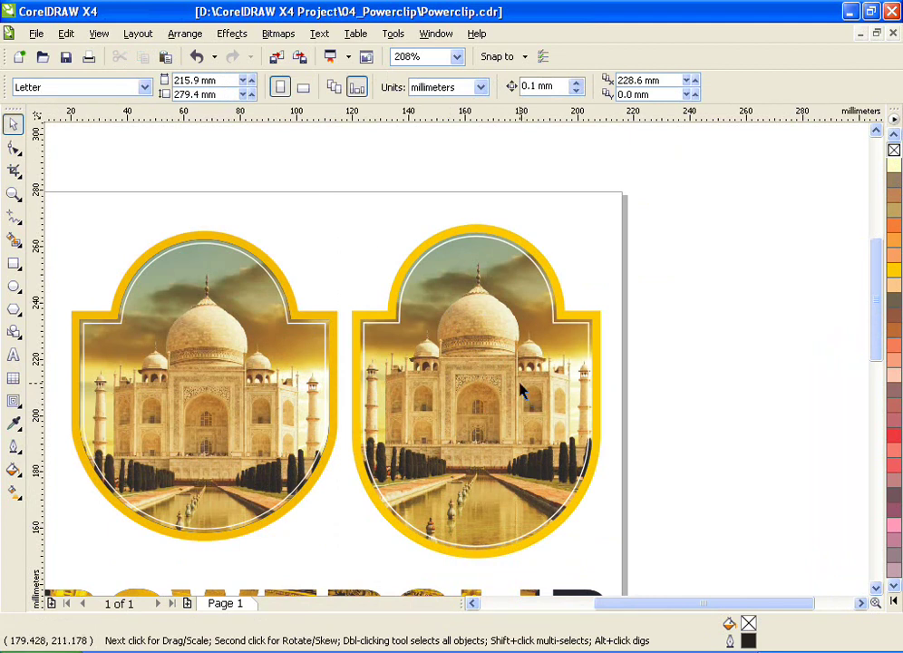
Step: Add the artistic text POWERCLIP in Arial Black in the empty area below the existing picture-filled lettering
{"action": "scroll", "coordinate": [610, 413], "scroll_direction": "down", "scroll_amount": 5}
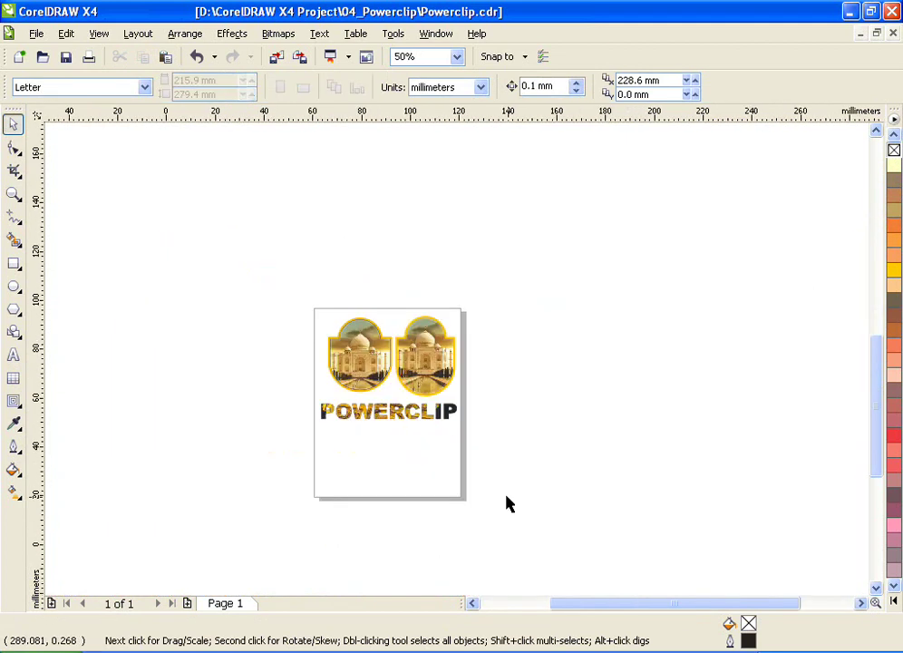
{"action": "scroll", "coordinate": [506, 501], "scroll_direction": "up", "scroll_amount": 5}
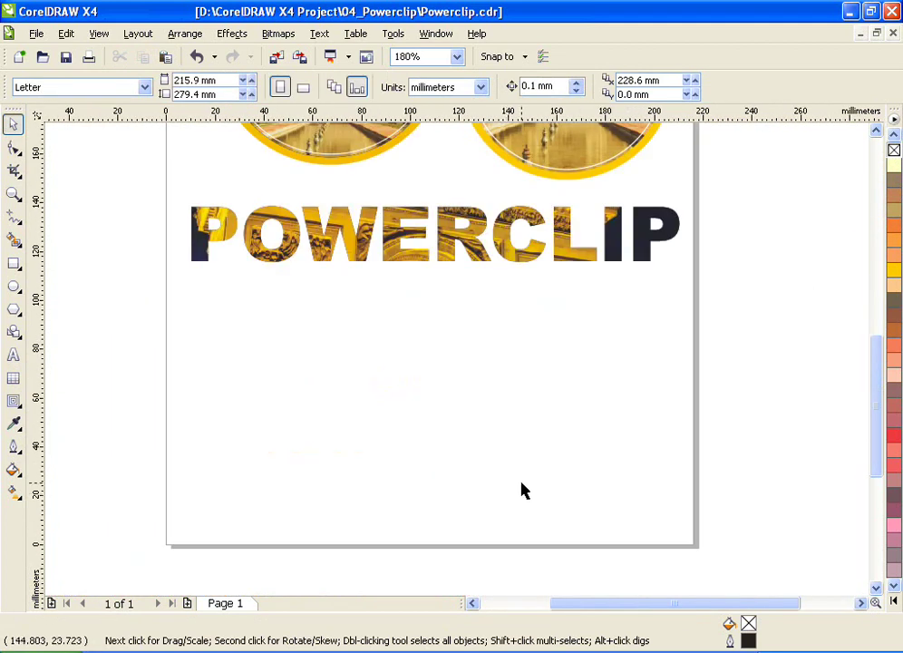
{"action": "left_click", "coordinate": [14, 355]}
{"action": "left_click", "coordinate": [191, 356]}
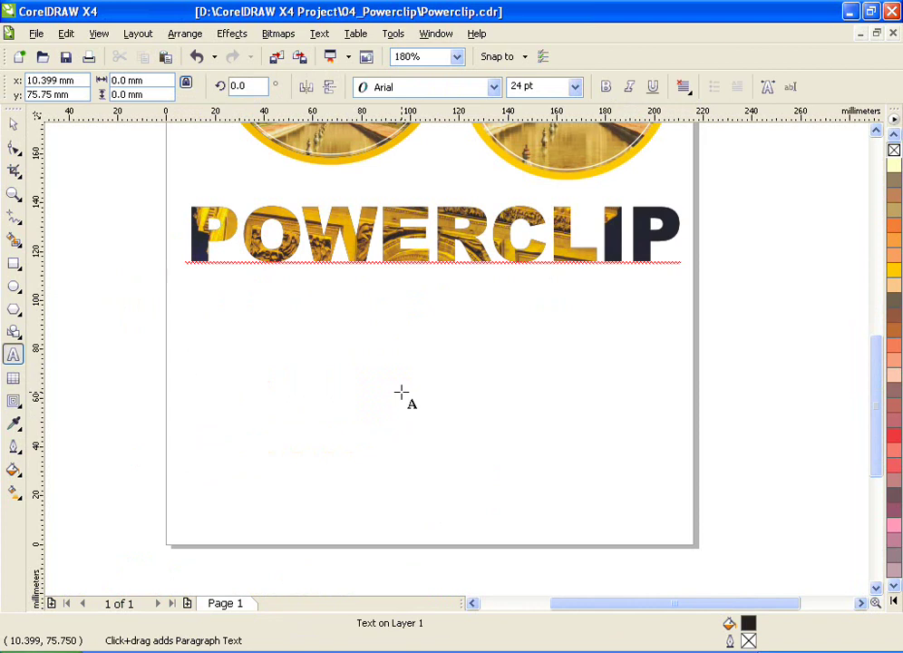
{"action": "type", "text": "POWERCLIP"}
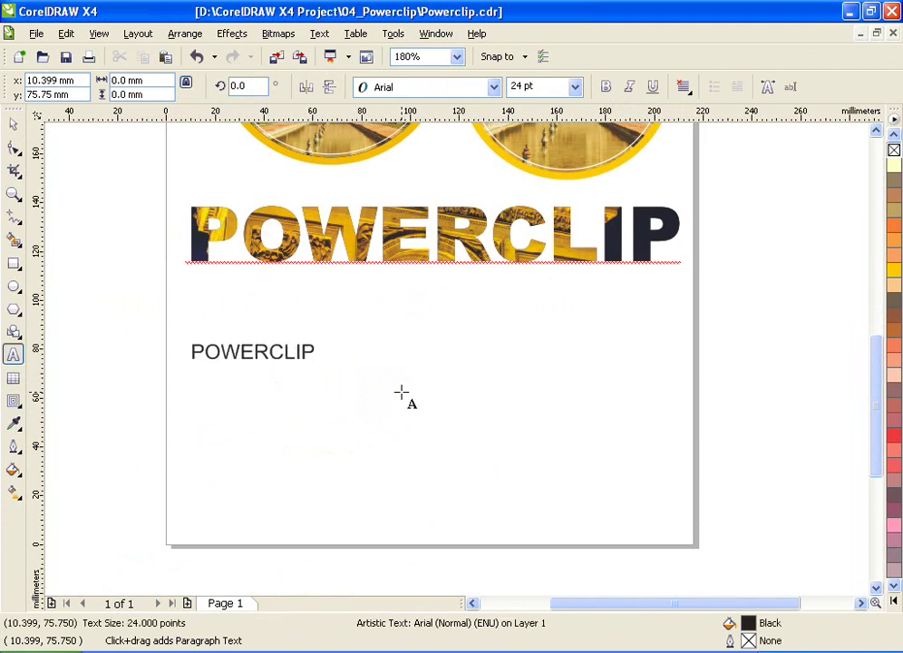
{"action": "key", "text": "Escape"}
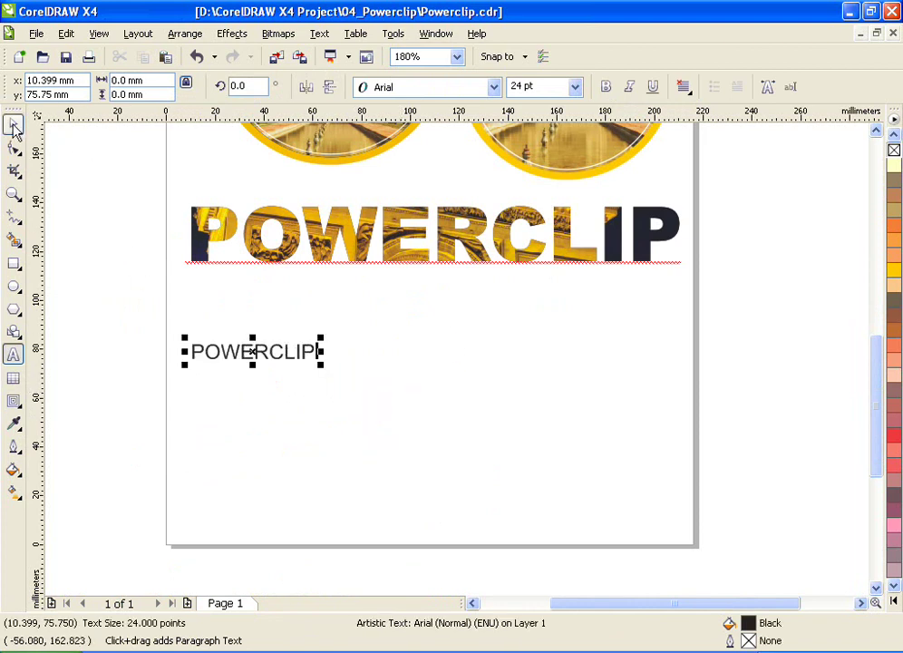
{"action": "left_click", "coordinate": [13, 127]}
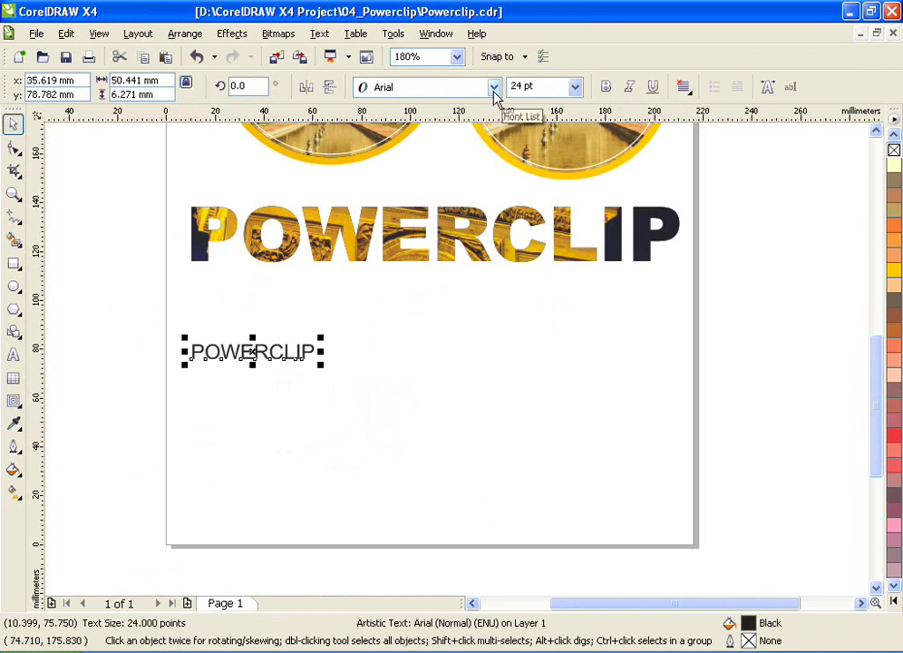
{"action": "left_click", "coordinate": [494, 88]}
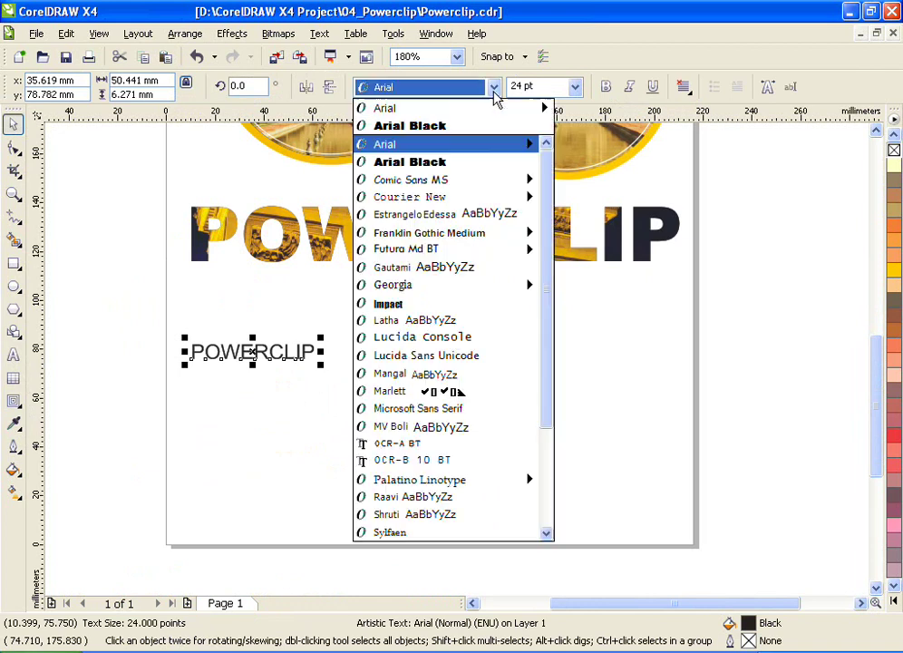
{"action": "left_click", "coordinate": [436, 129]}
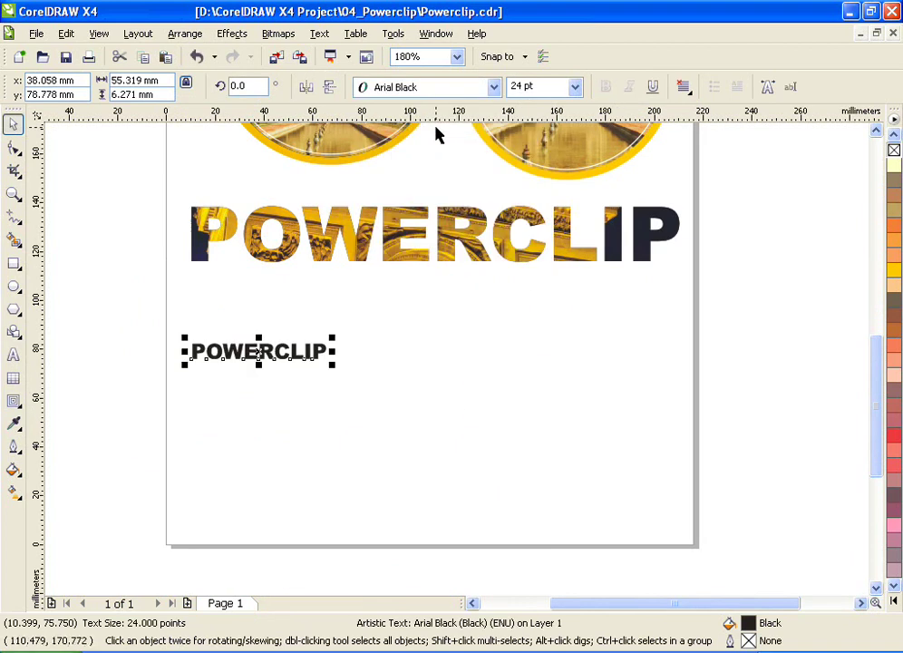
Step: Enlarge the new POWERCLIP text proportionally to about 87 pt and centre it at about 108.13, 78.14 mm, beneath the existing lettering
{"action": "left_click_drag", "start_coordinate": [334, 368], "coordinate": [688, 467]}
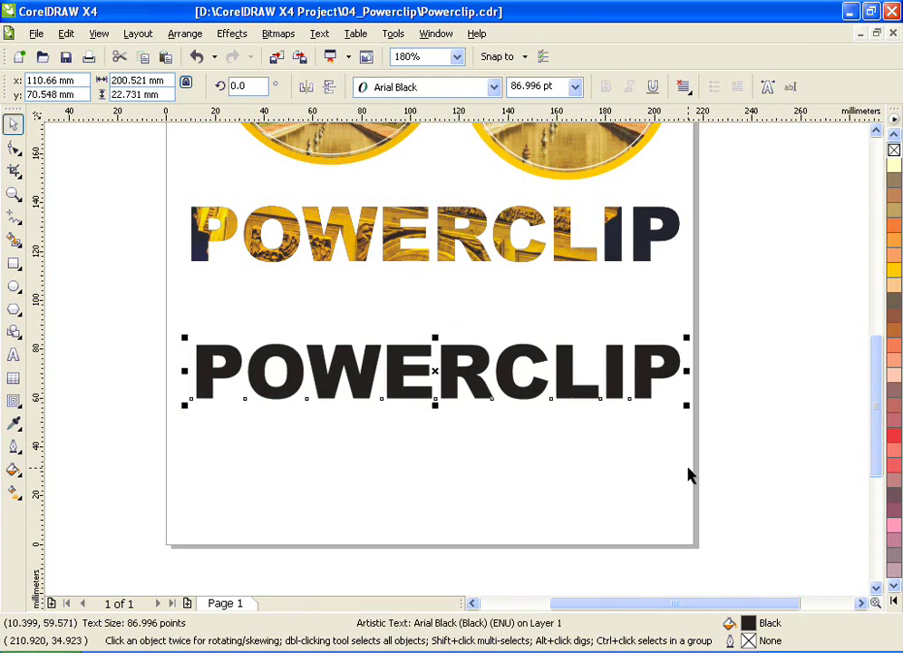
{"action": "left_click_drag", "start_coordinate": [481, 377], "coordinate": [471, 363]}
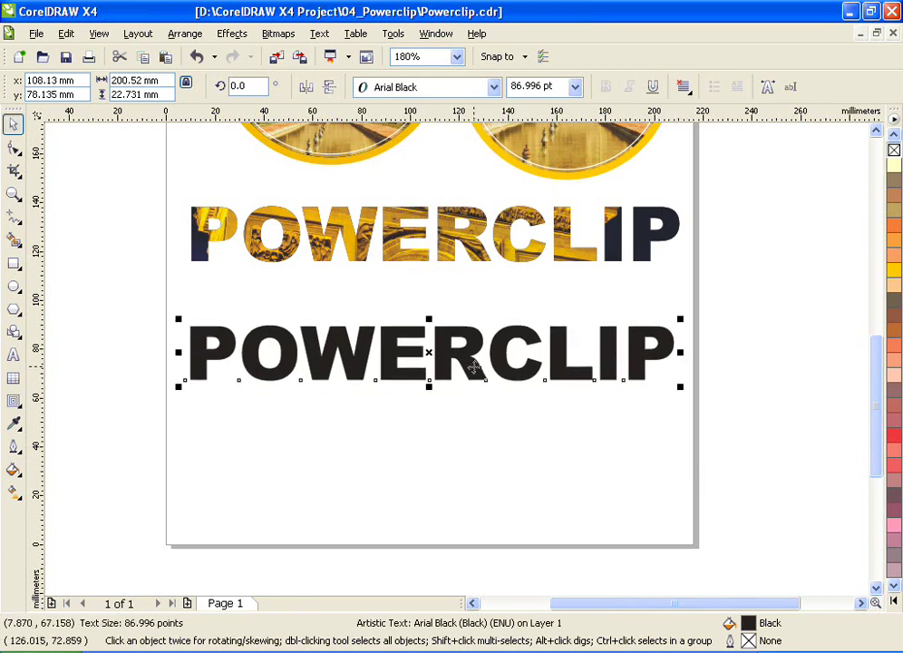
{"action": "left_click", "coordinate": [757, 310]}
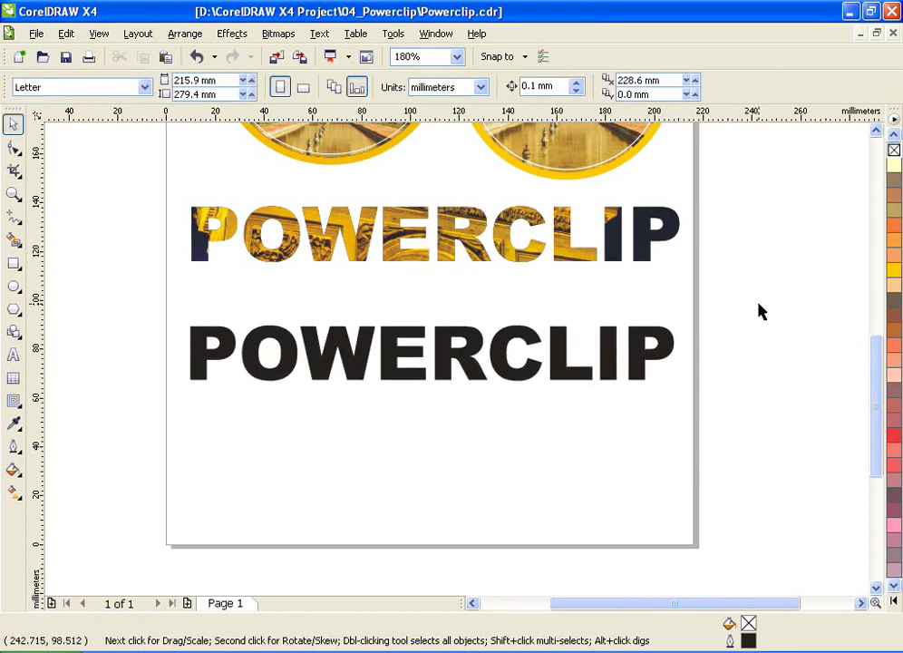
Step: Import the Powerclip - 2 image and move it partly over the new black text, centred at about 233.12, 44.83 mm
{"action": "left_click", "coordinate": [37, 34]}
{"action": "left_click", "coordinate": [56, 258]}
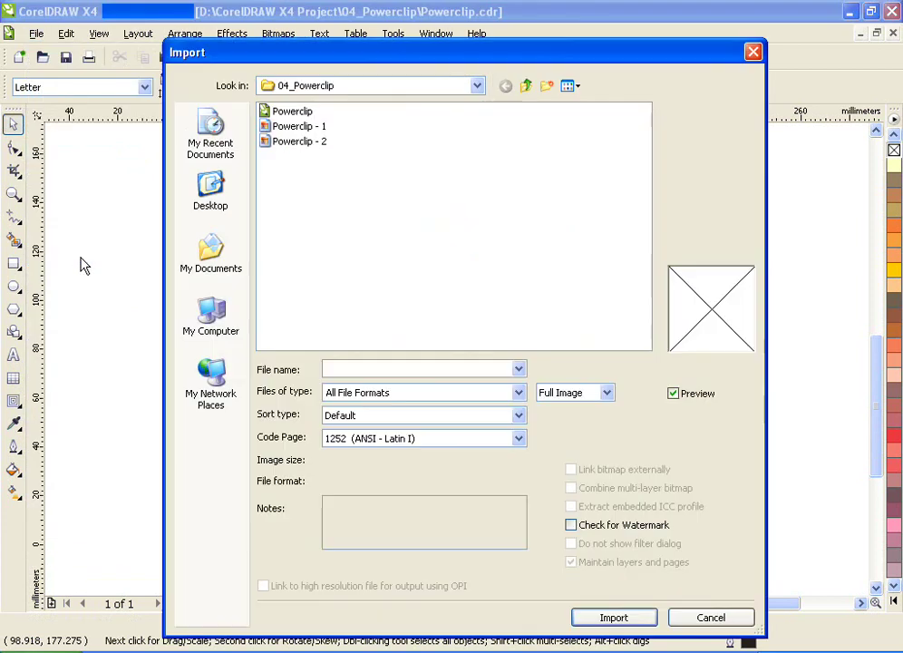
{"action": "left_click", "coordinate": [312, 142]}
{"action": "left_click", "coordinate": [613, 617]}
{"action": "left_click", "coordinate": [724, 309]}
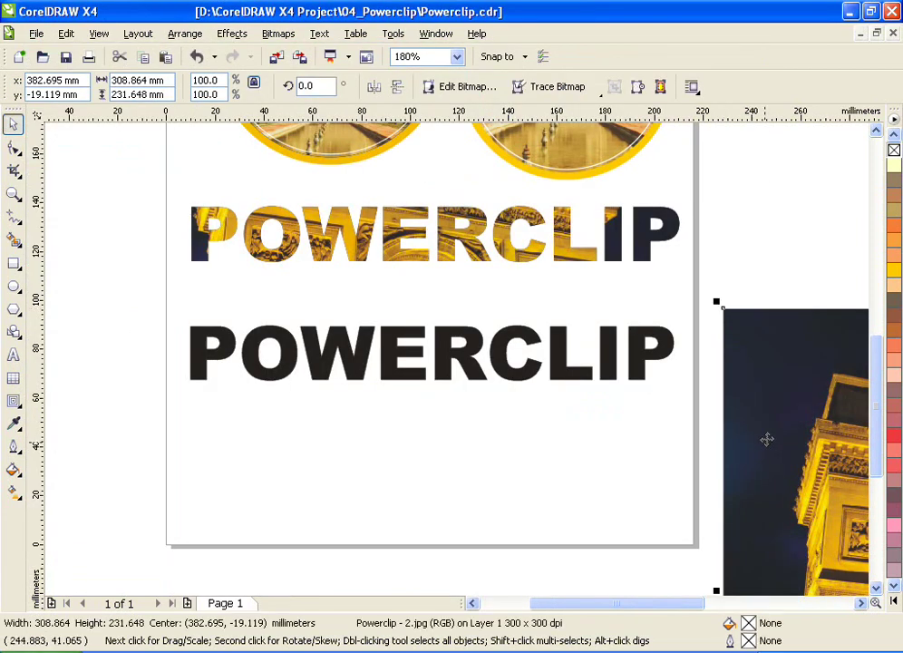
{"action": "left_click_drag", "start_coordinate": [756, 444], "coordinate": [569, 405]}
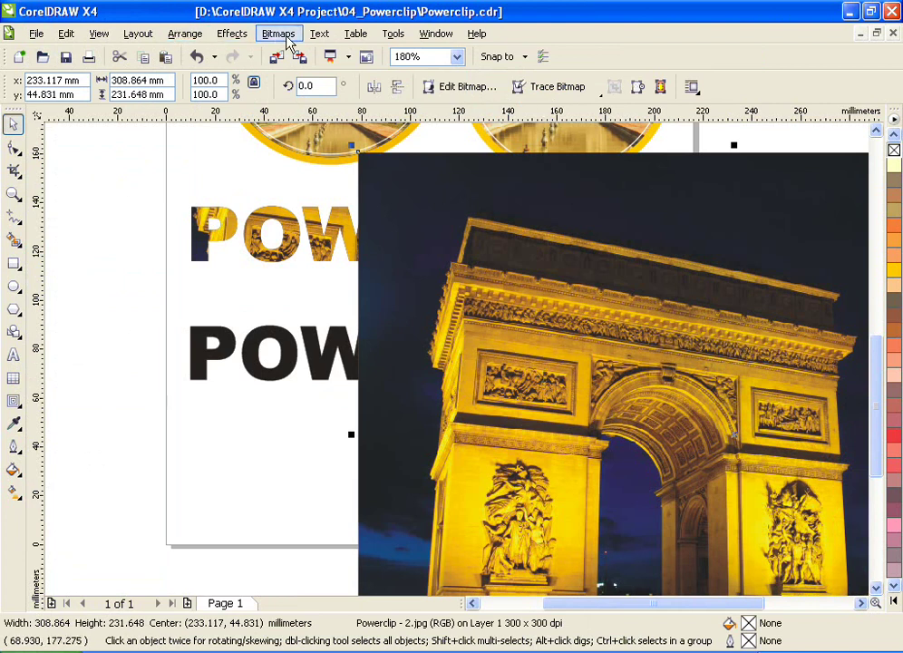
Step: PowerClip the imported arch picture inside the new black POWERCLIP text
{"action": "left_click", "coordinate": [231, 33]}
{"action": "mouse_move", "coordinate": [308, 301]}
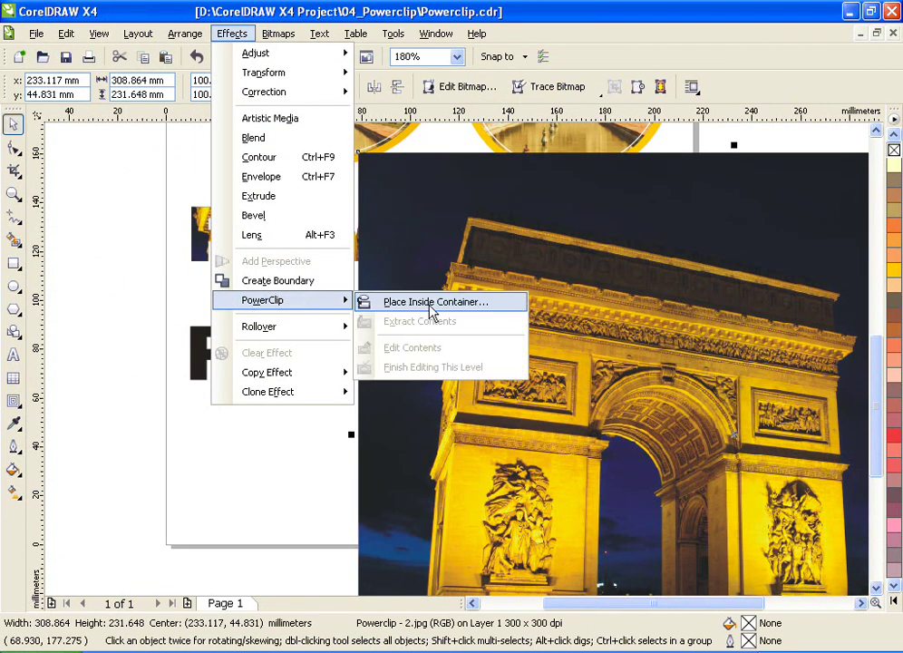
{"action": "left_click", "coordinate": [480, 303]}
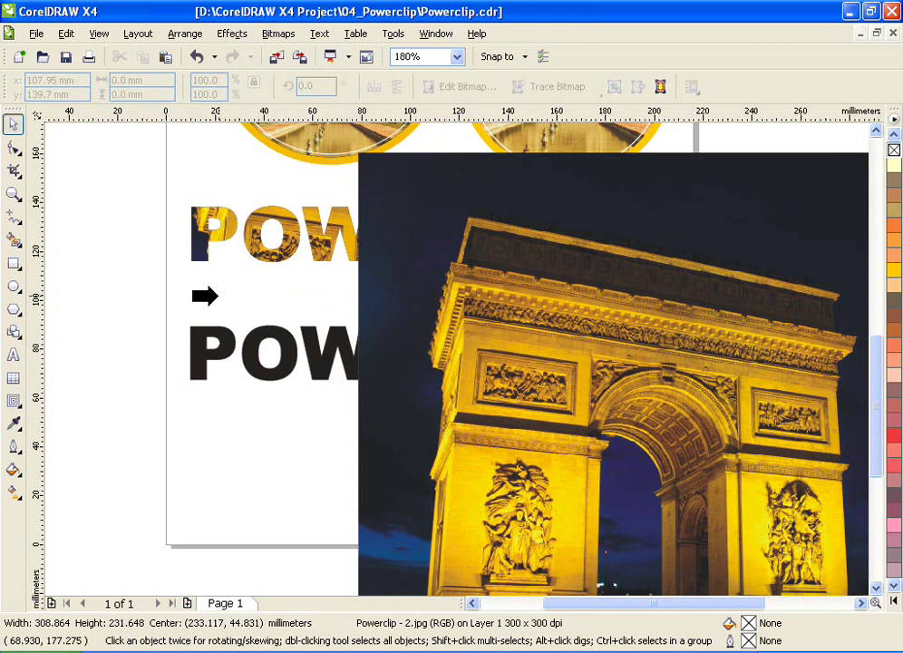
{"action": "left_click", "coordinate": [193, 357]}
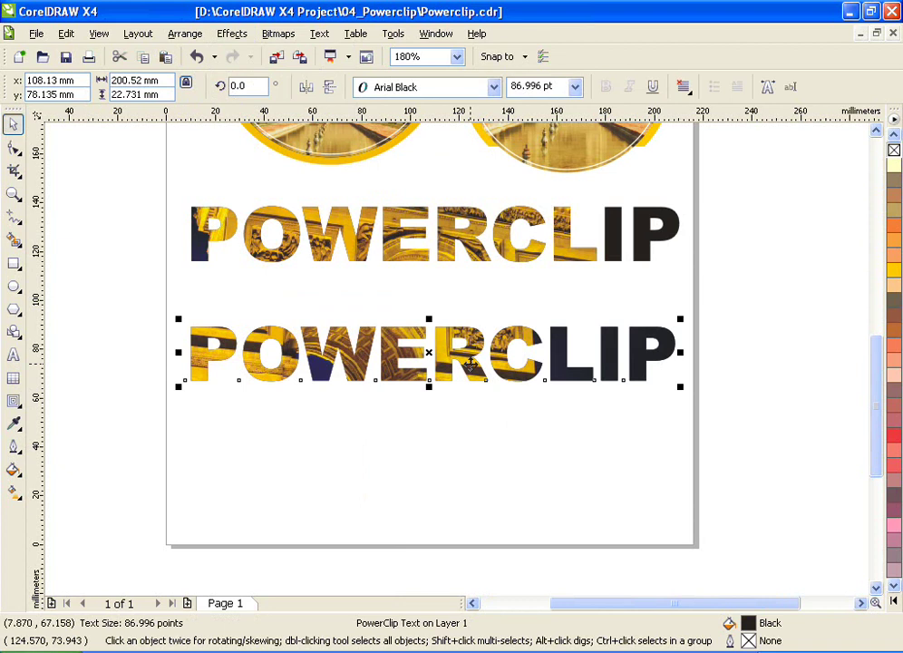
Step: Edit the text's PowerClip contents to shift the arch picture right and down so its carved cornice lies behind the letters, and finish editing
{"action": "left_click", "coordinate": [471, 363], "text": "ctrl"}
{"action": "left_click", "coordinate": [333, 403]}
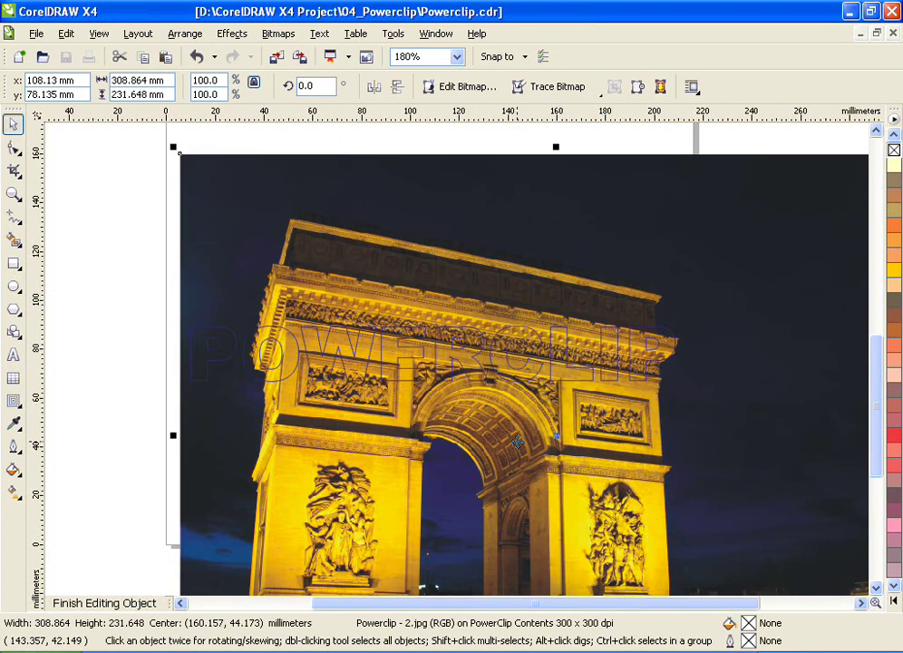
{"action": "left_click_drag", "start_coordinate": [467, 485], "coordinate": [465, 490]}
{"action": "left_click", "coordinate": [105, 286]}
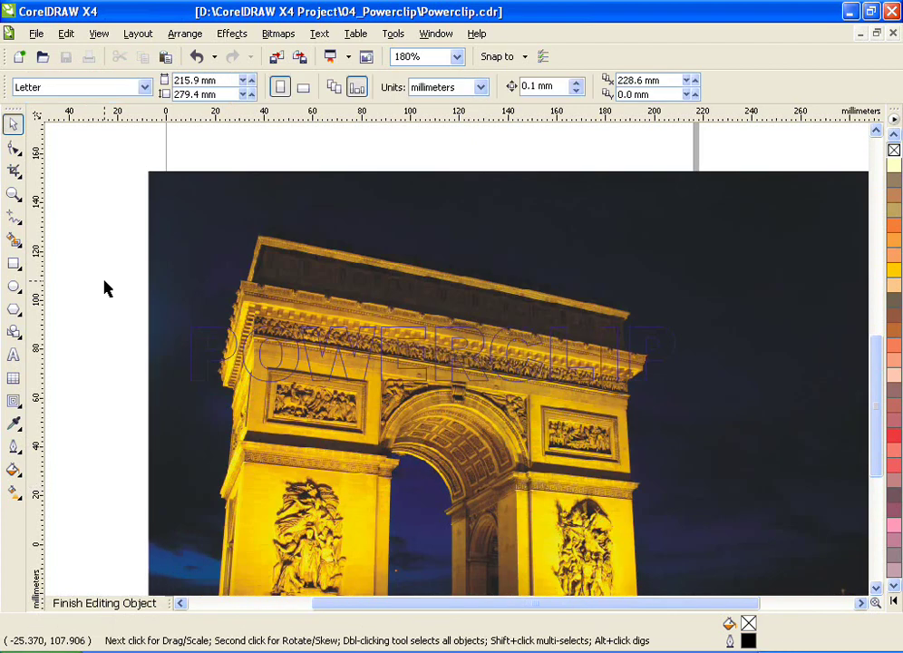
{"action": "left_click", "coordinate": [105, 286], "text": "ctrl"}
{"action": "left_click", "coordinate": [105, 286]}
{"action": "scroll", "coordinate": [757, 360], "scroll_direction": "up", "scroll_amount": 2}
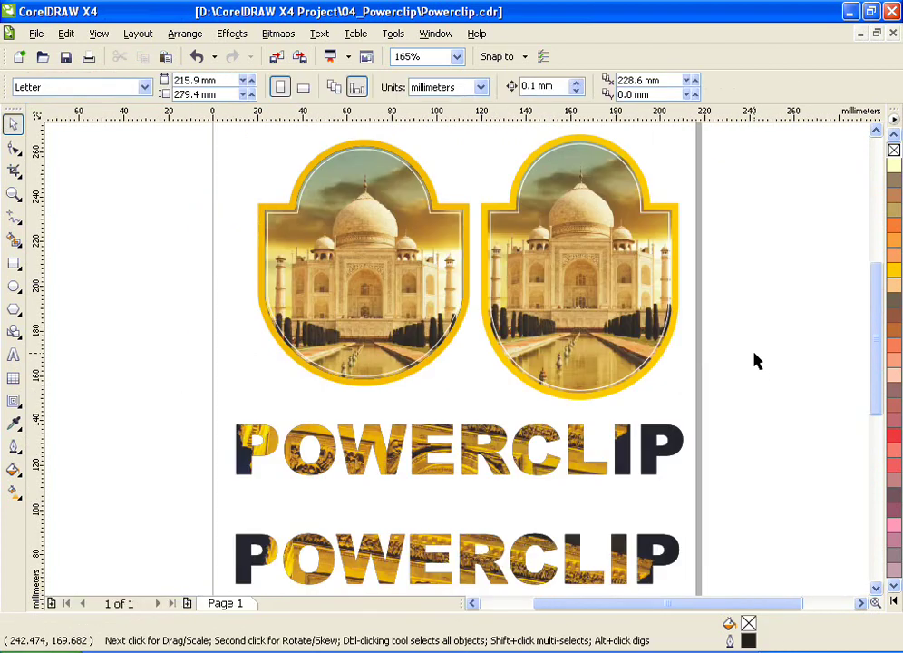